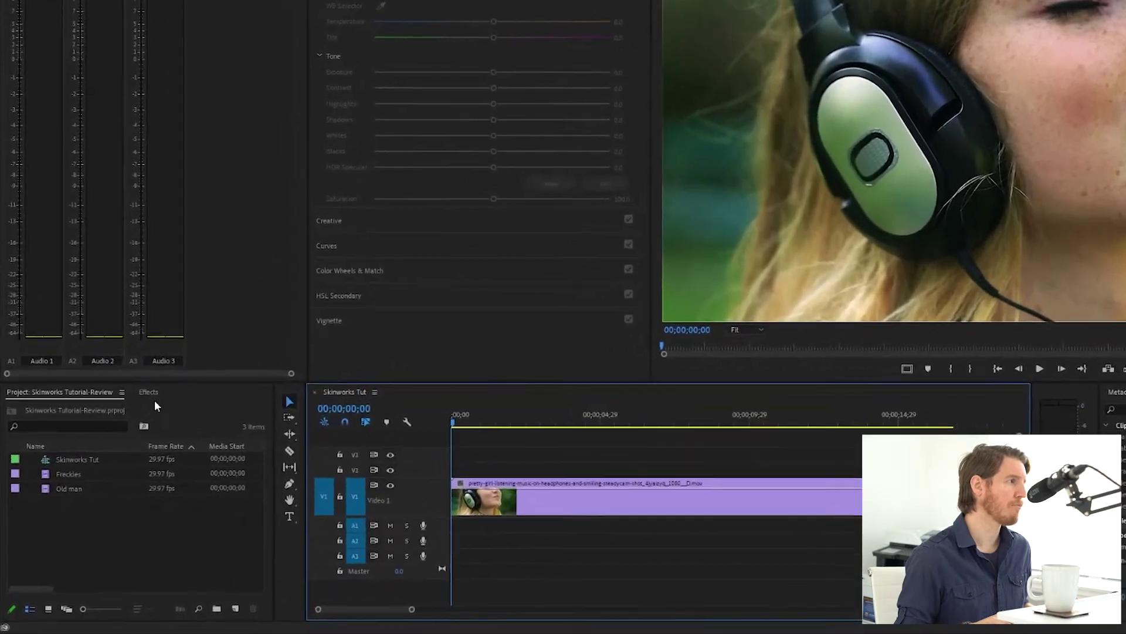
Step: Search the Effects panel for 'skin' and point out SW_foundation, SW_gloss and SW_concealer
{"action": "left_click", "coordinate": [148, 391]}
{"action": "left_click", "coordinate": [86, 406]}
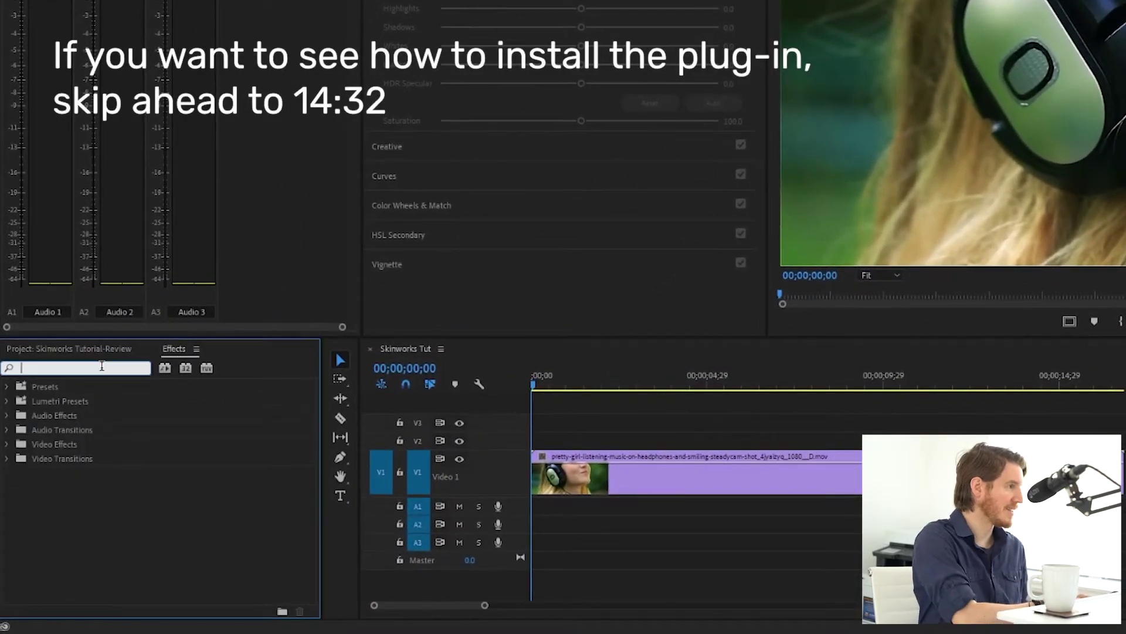
{"action": "type", "text": "skin"}
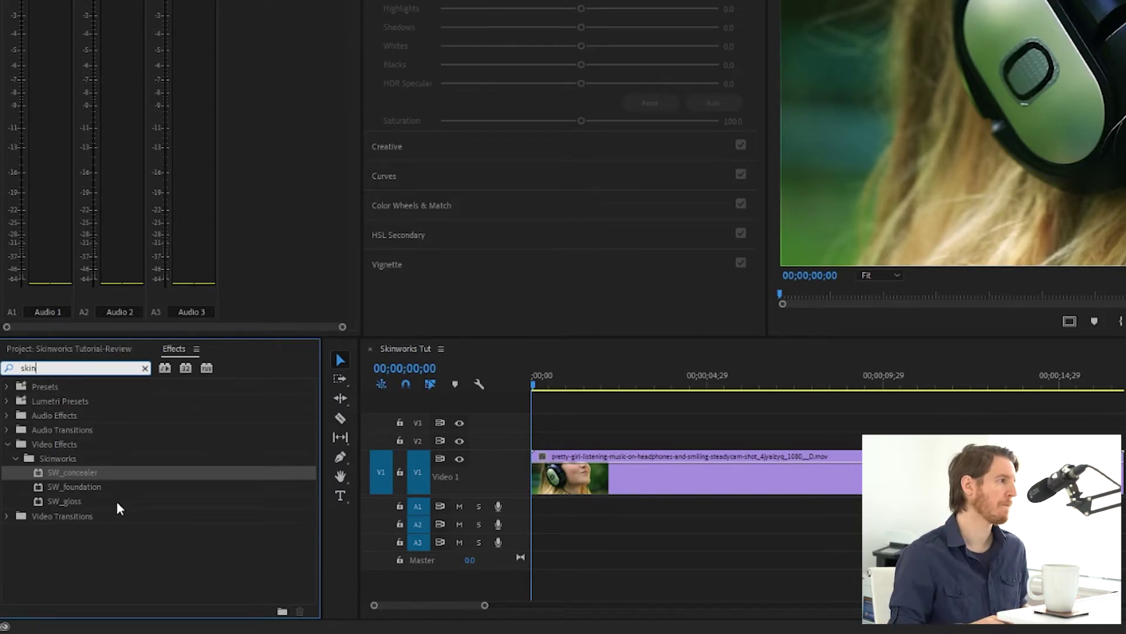
{"action": "left_click", "coordinate": [113, 483]}
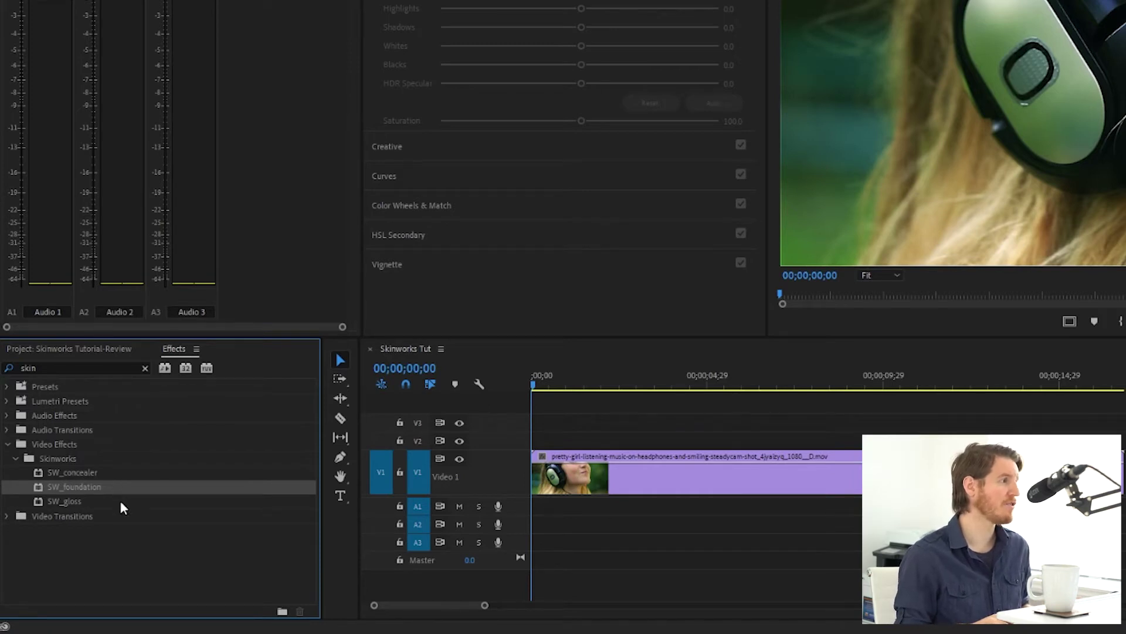
{"action": "left_click", "coordinate": [120, 502]}
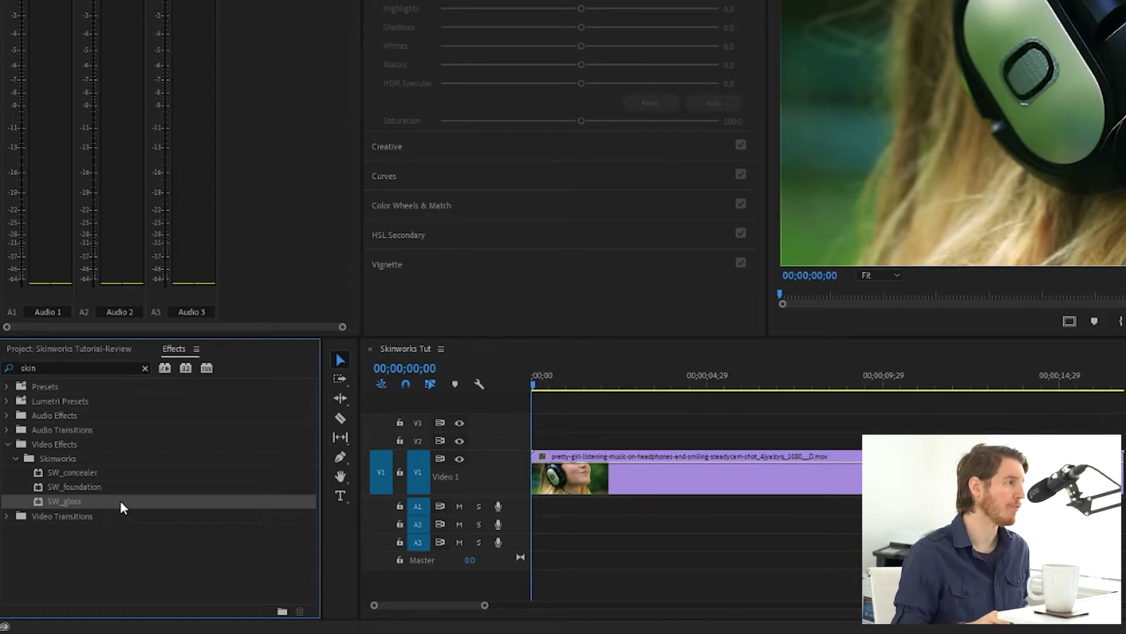
{"action": "left_click", "coordinate": [131, 473]}
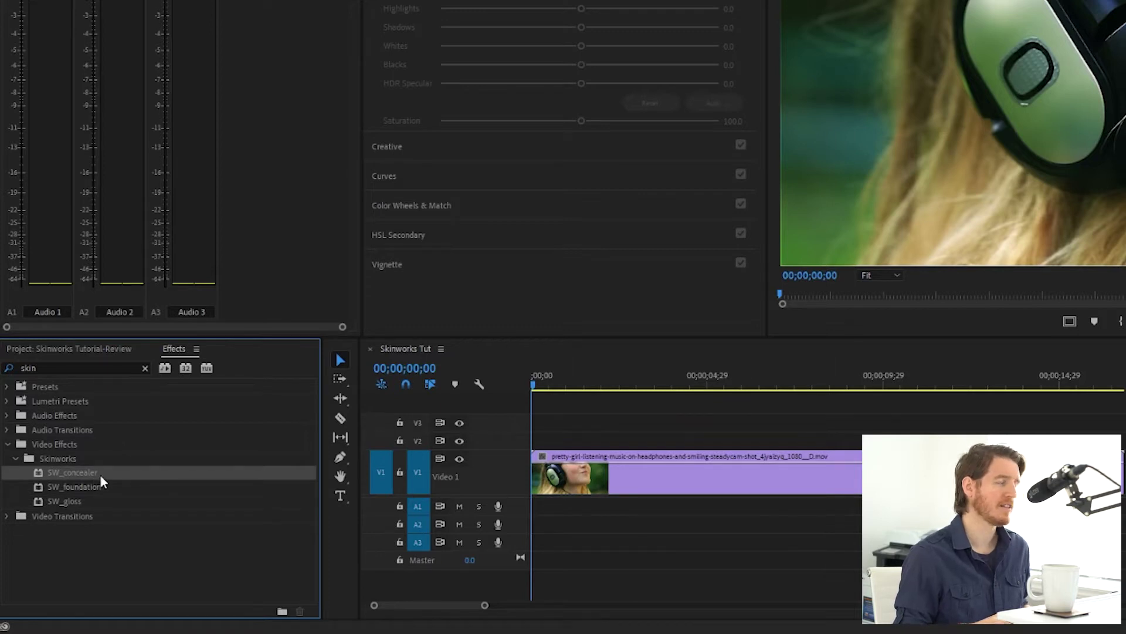
Step: Apply SW_concealer to the headphones clip on V1 and show its settings in a widened Effect Controls
{"action": "left_click_drag", "start_coordinate": [100, 472], "coordinate": [609, 470]}
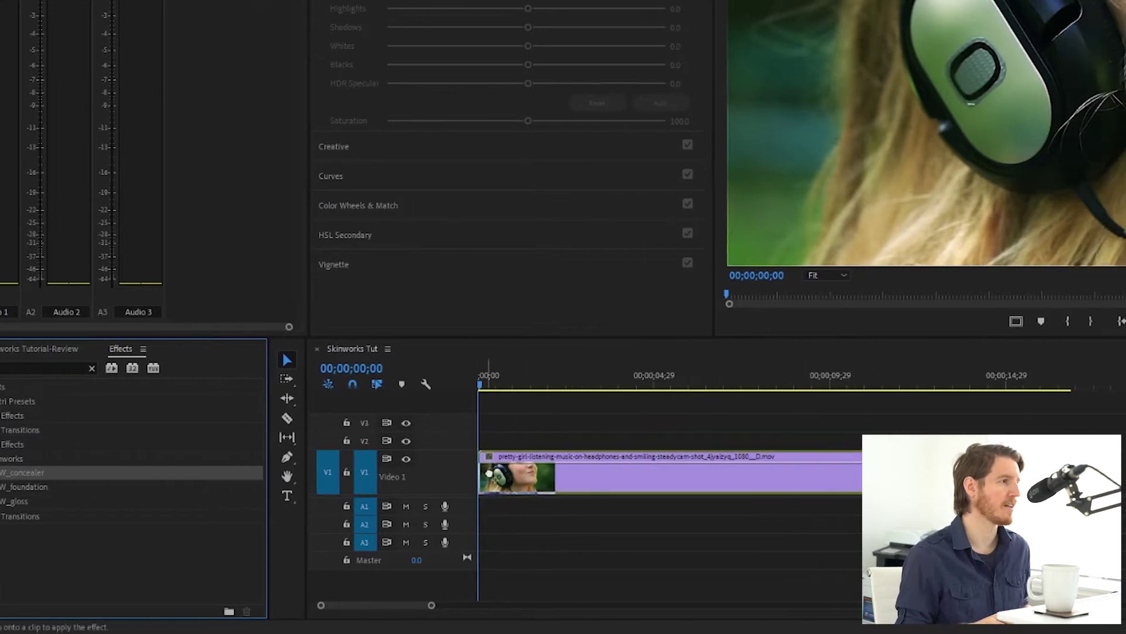
{"action": "left_click_drag", "start_coordinate": [421, 475], "coordinate": [422, 478]}
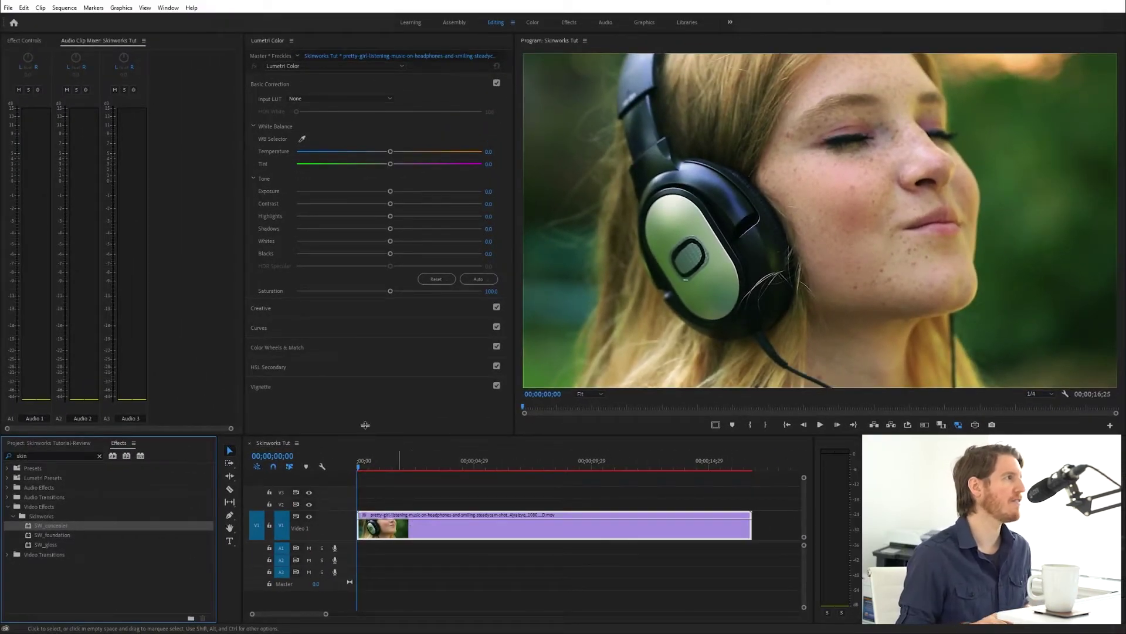
{"action": "left_click", "coordinate": [24, 41]}
{"action": "left_click_drag", "start_coordinate": [245, 251], "coordinate": [384, 249]}
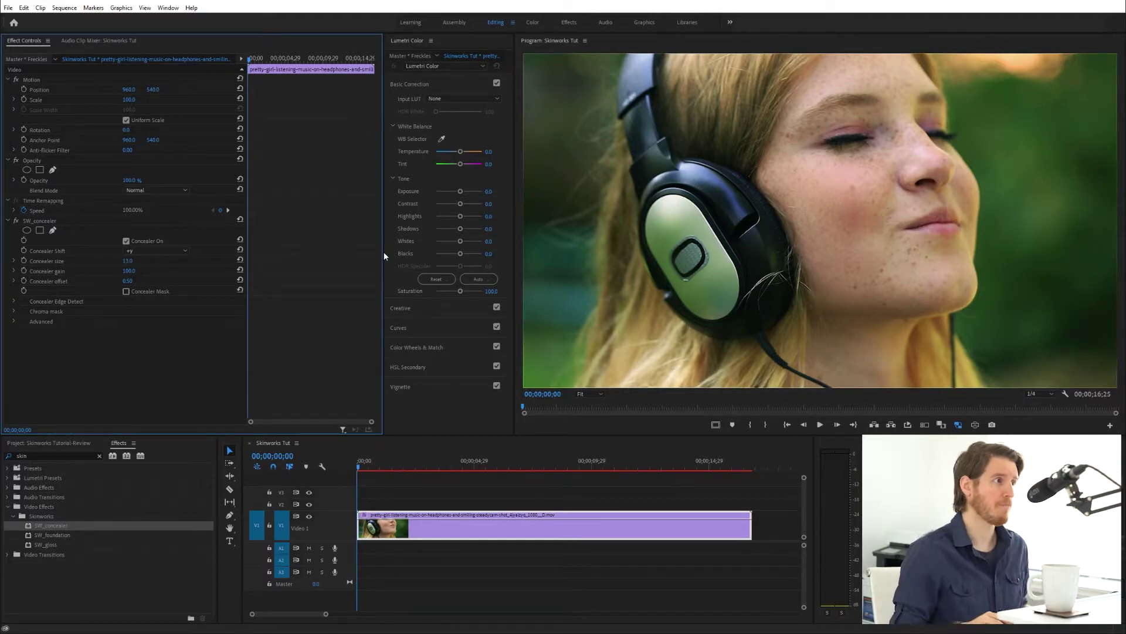
{"action": "left_click_drag", "start_coordinate": [359, 465], "coordinate": [368, 466]}
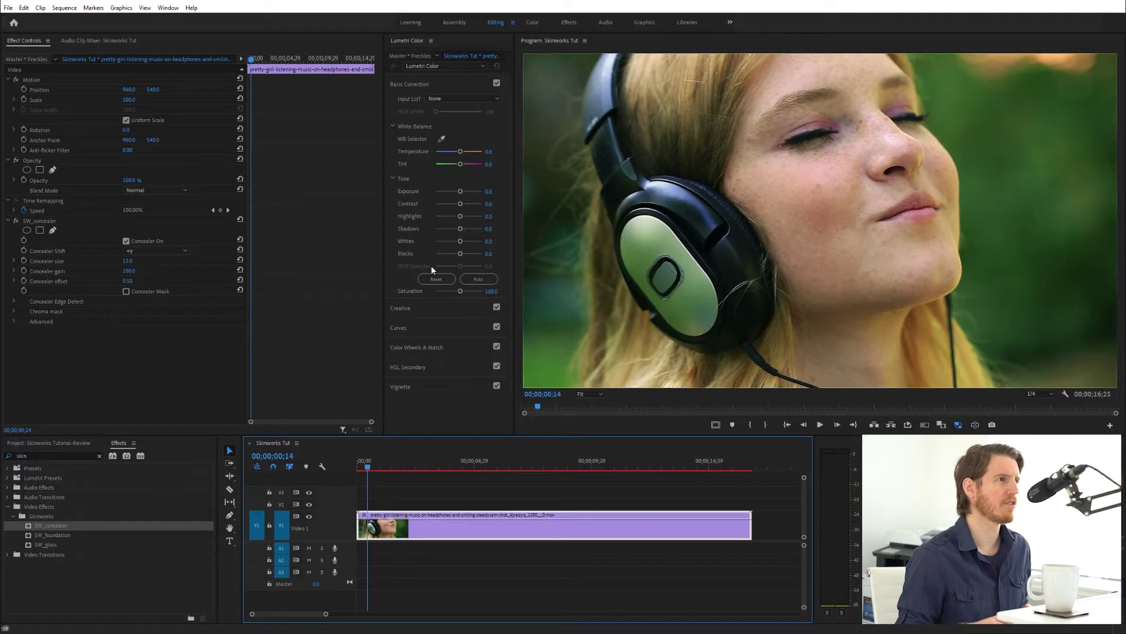
{"action": "left_click", "coordinate": [589, 393]}
Step: Zoom the Program monitor to 150% and pan to the freckled cheek and chin
{"action": "left_click", "coordinate": [587, 455]}
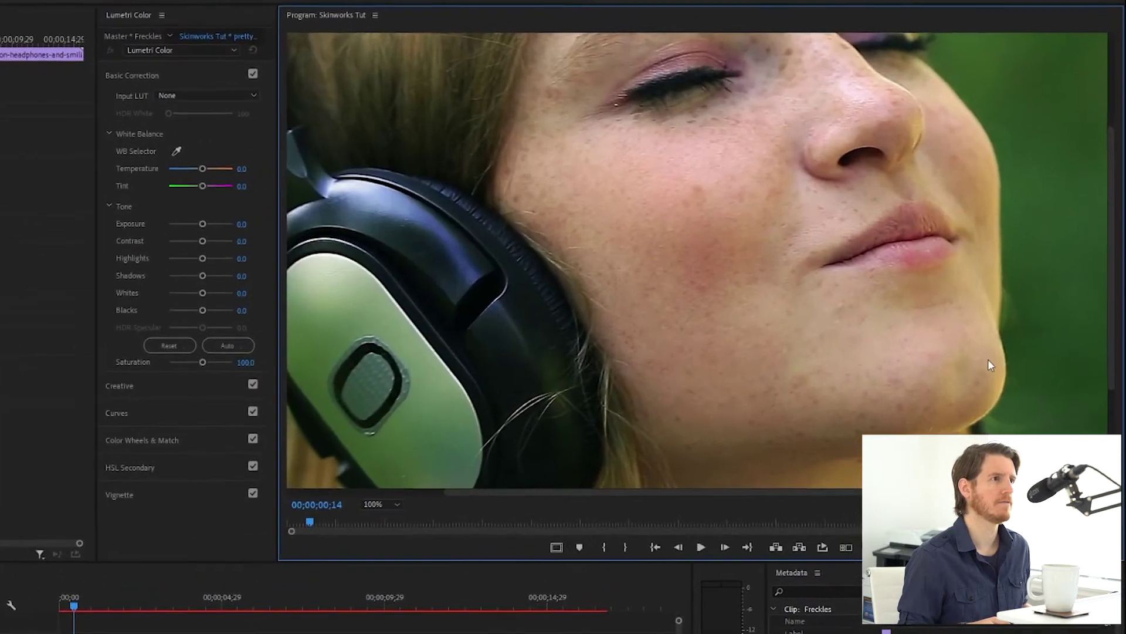
{"action": "left_click_drag", "start_coordinate": [1110, 266], "coordinate": [1104, 205]}
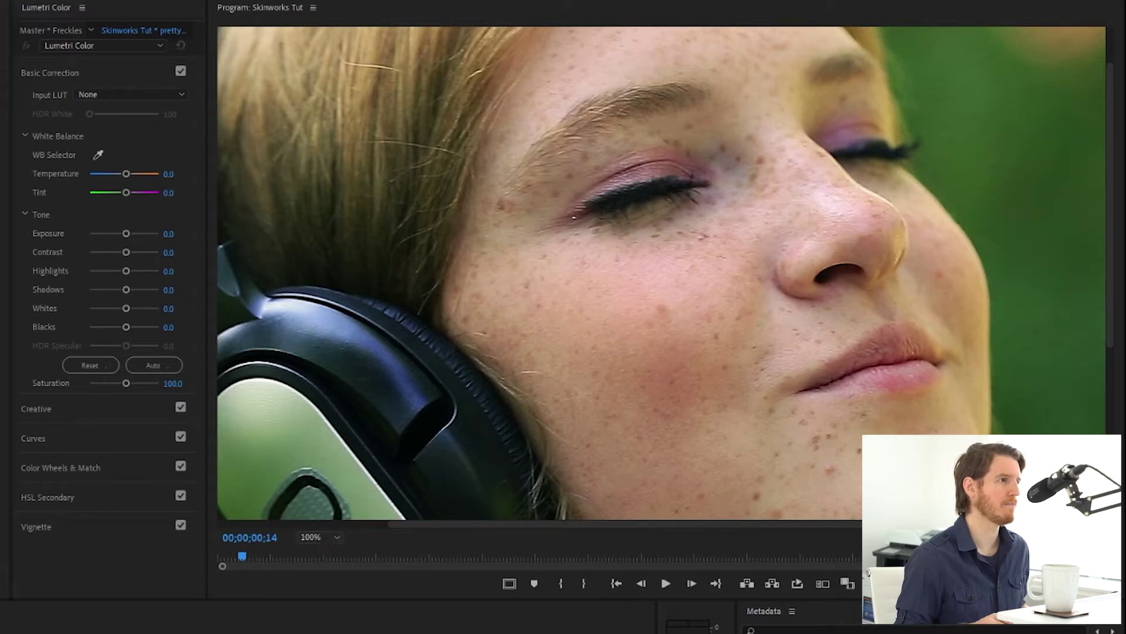
{"action": "scroll", "coordinate": [320, 537], "scroll_direction": "down", "scroll_amount": 1}
{"action": "left_click_drag", "start_coordinate": [721, 523], "coordinate": [806, 525]}
{"action": "left_click_drag", "start_coordinate": [1110, 258], "coordinate": [1092, 295]}
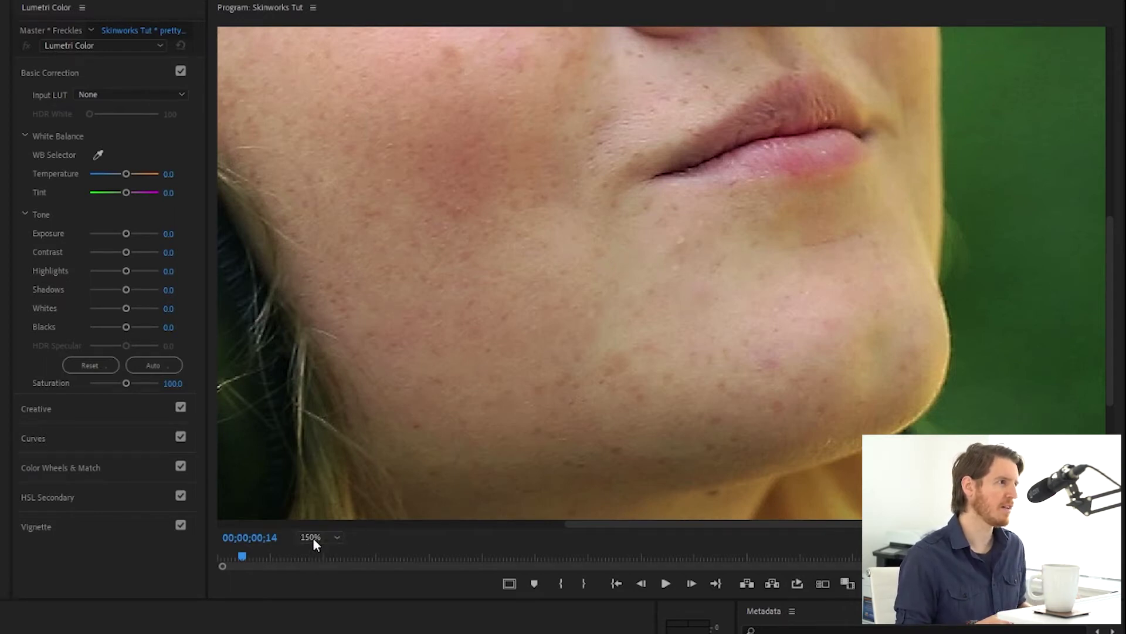
Step: Reset the monitor to 100%, play the clip from the start, and stop at 00;00;06;01
{"action": "left_click", "coordinate": [318, 616]}
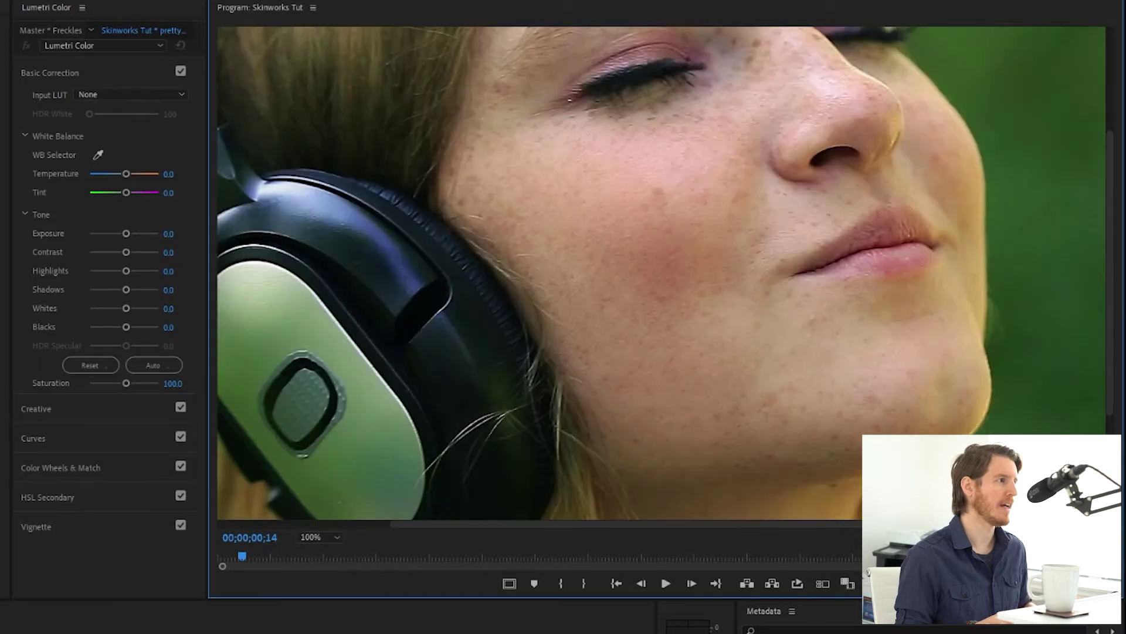
{"action": "key", "text": "Home"}
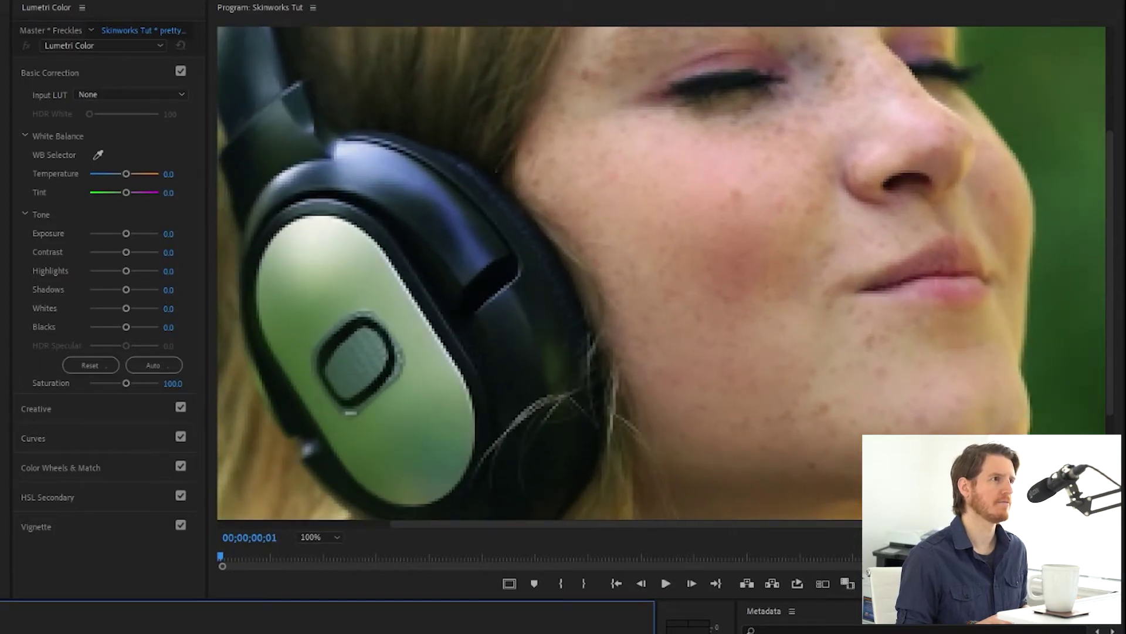
{"action": "key", "text": "space"}
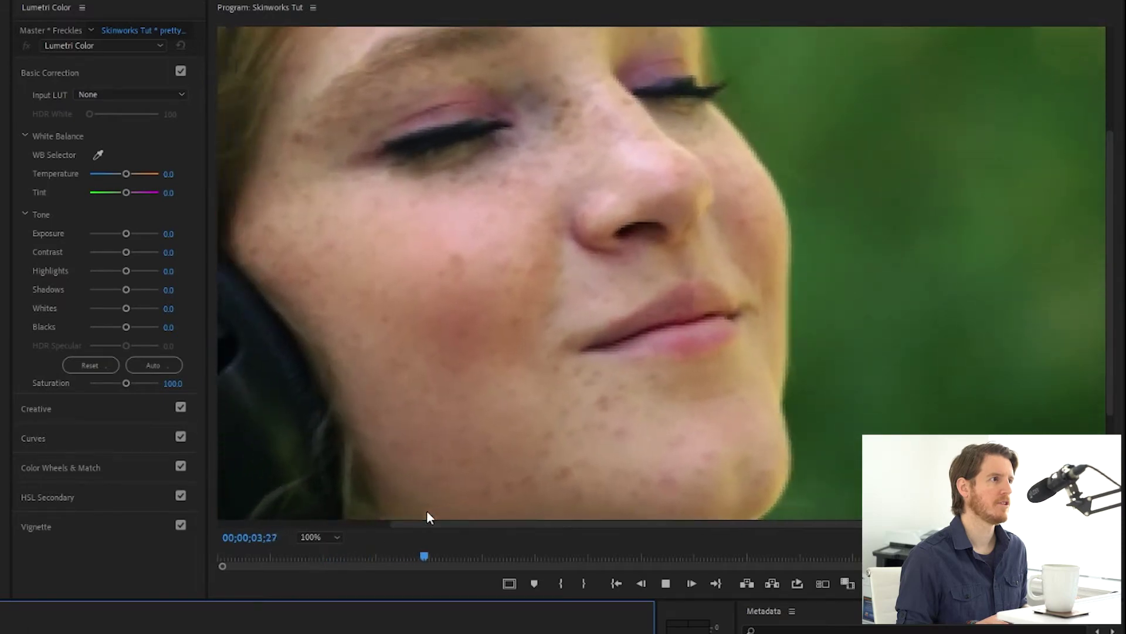
{"action": "key", "text": "space"}
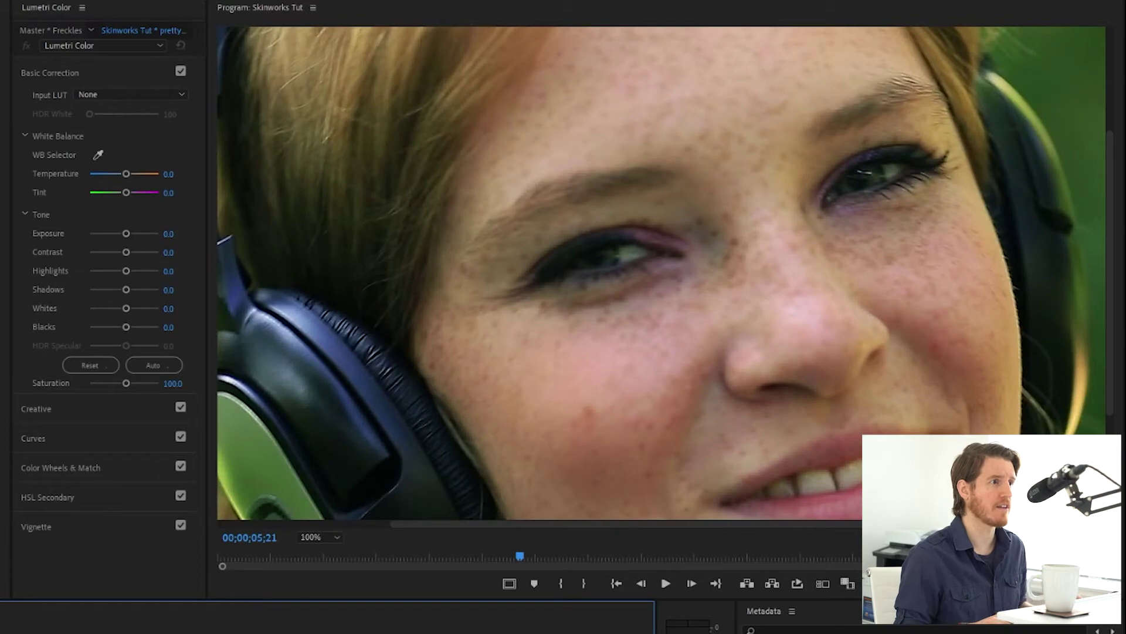
{"action": "key", "text": "shift+Right"}
{"action": "key", "text": "shift+Right"}
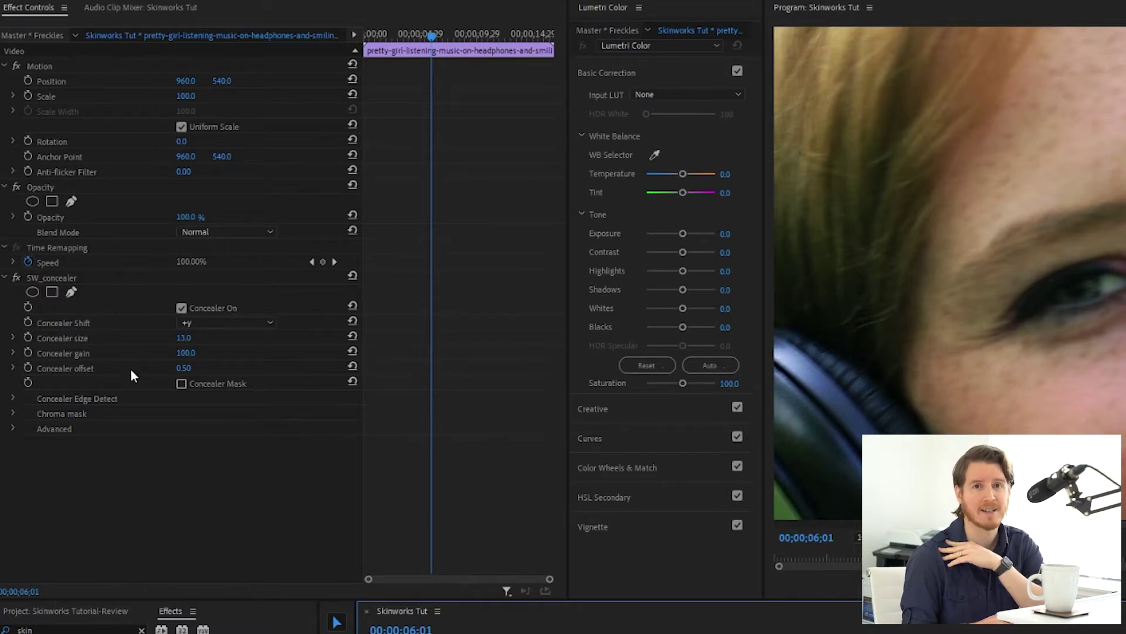
Step: Add an ellipse mask to SW_concealer, then undo its move and delete it
{"action": "left_click", "coordinate": [33, 292]}
{"action": "left_click", "coordinate": [1084, 322]}
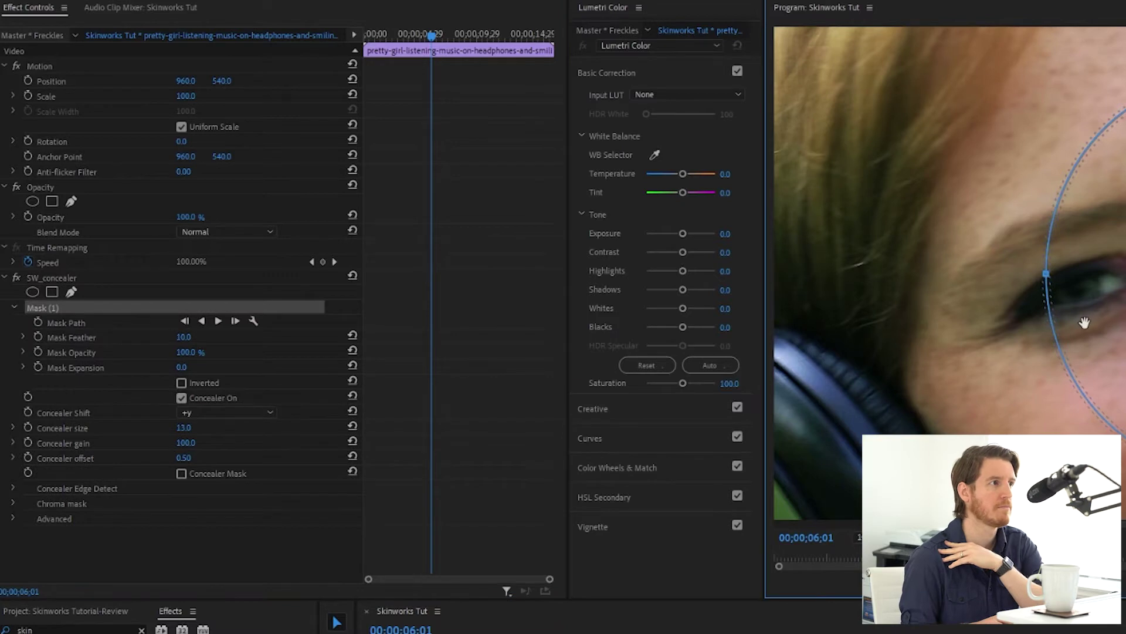
{"action": "left_click_drag", "start_coordinate": [1084, 322], "coordinate": [1001, 348]}
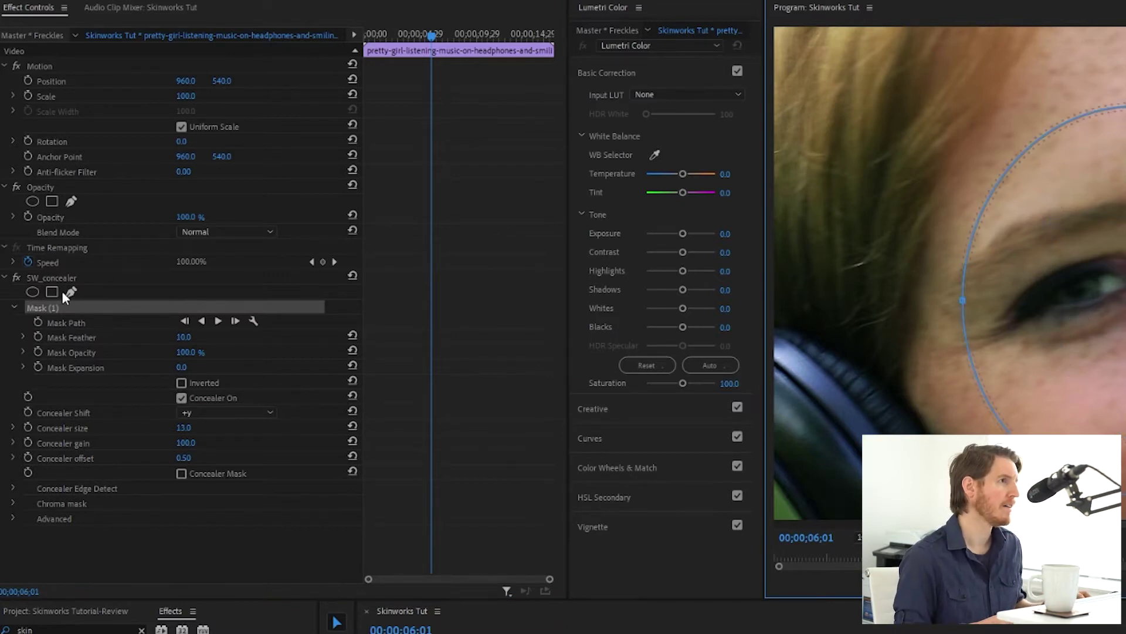
{"action": "key", "text": "ctrl+z"}
{"action": "key", "text": "Delete"}
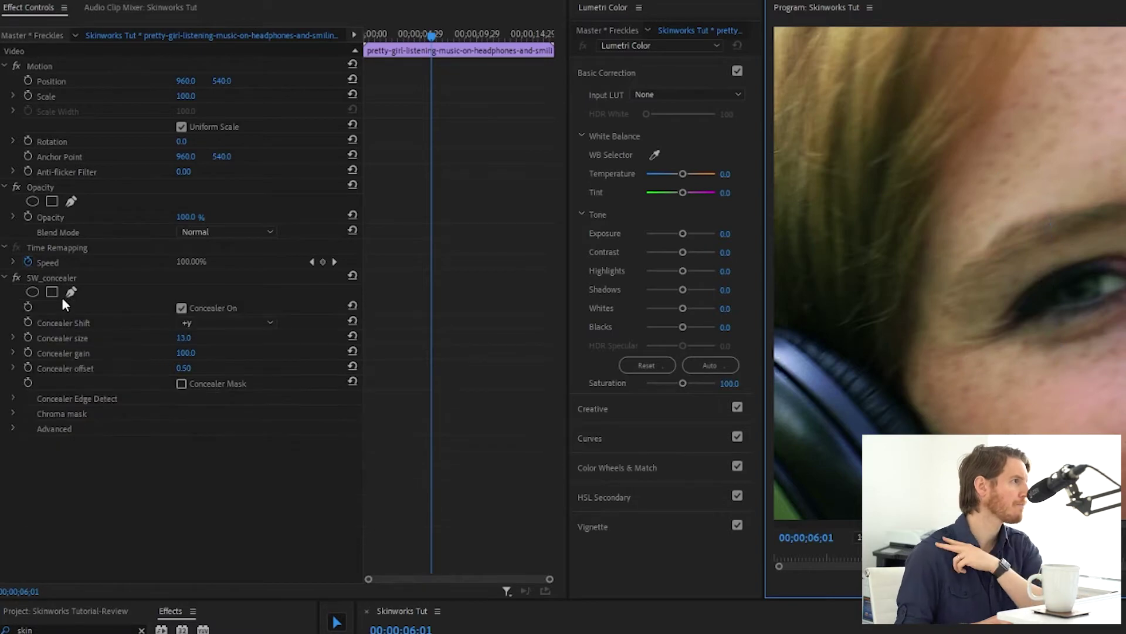
Step: Set Concealer size to 20.5 and raise Concealer gain to about 245
{"action": "left_click", "coordinate": [13, 338]}
{"action": "left_click_drag", "start_coordinate": [164, 363], "coordinate": [265, 367]}
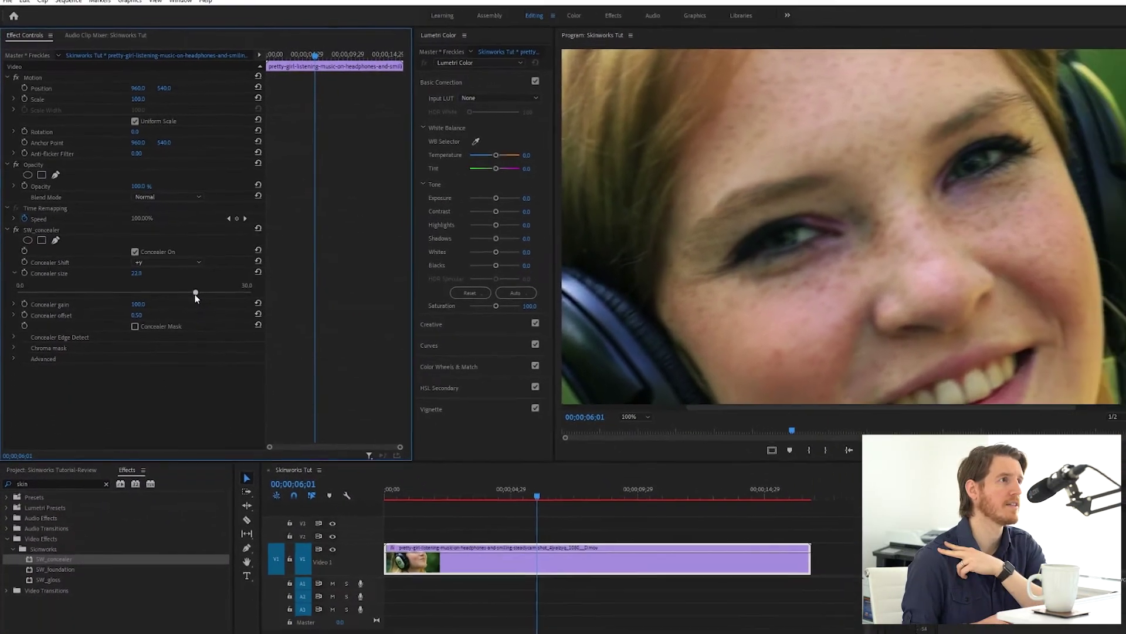
{"action": "left_click_drag", "start_coordinate": [195, 298], "coordinate": [198, 296]}
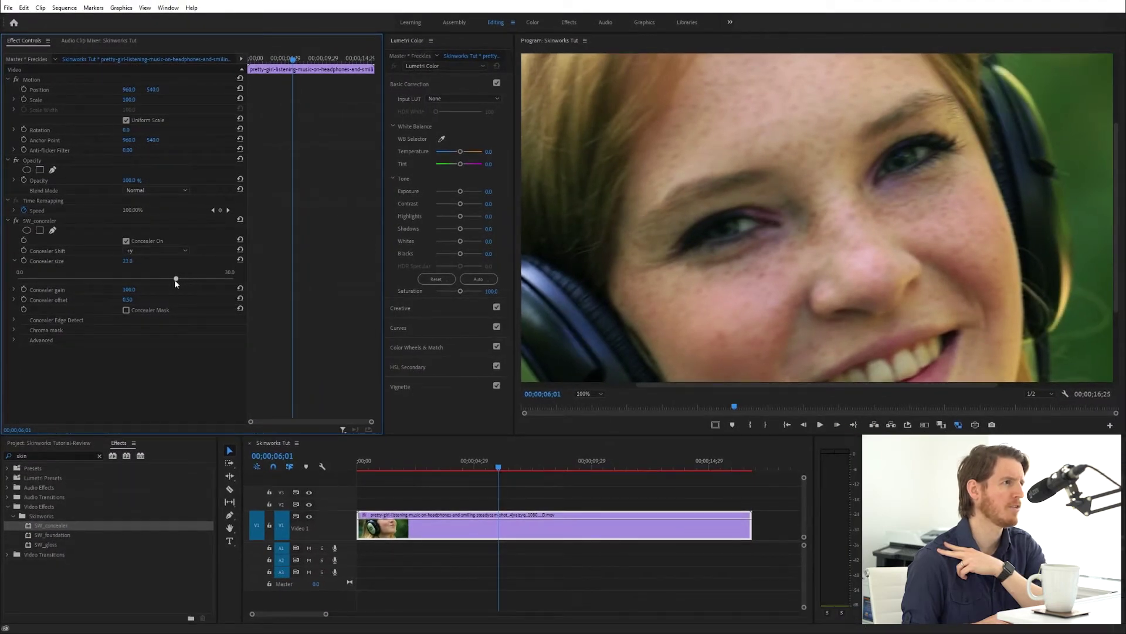
{"action": "left_click_drag", "start_coordinate": [166, 279], "coordinate": [156, 280]}
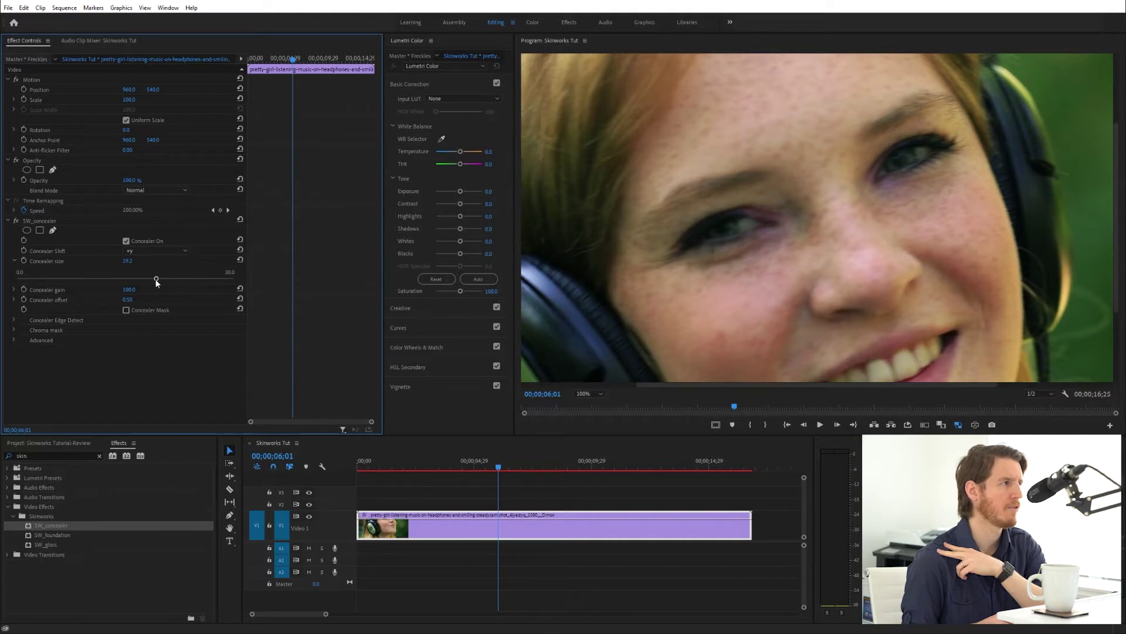
{"action": "left_click_drag", "start_coordinate": [156, 279], "coordinate": [125, 279]}
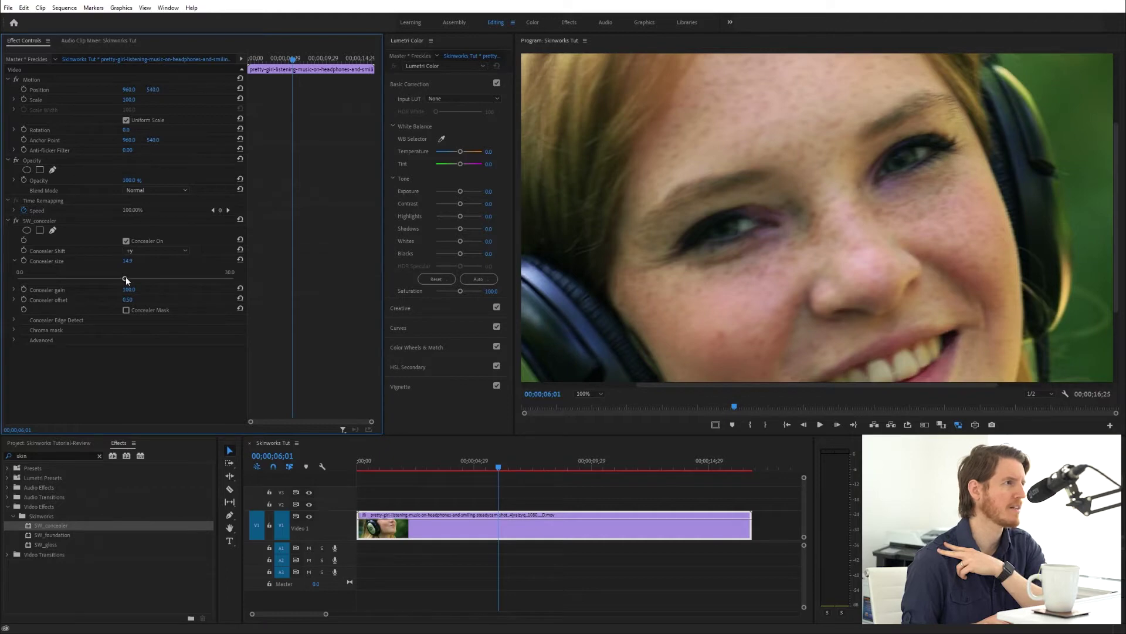
{"action": "left_click_drag", "start_coordinate": [126, 276], "coordinate": [165, 277]}
{"action": "left_click", "coordinate": [13, 289]}
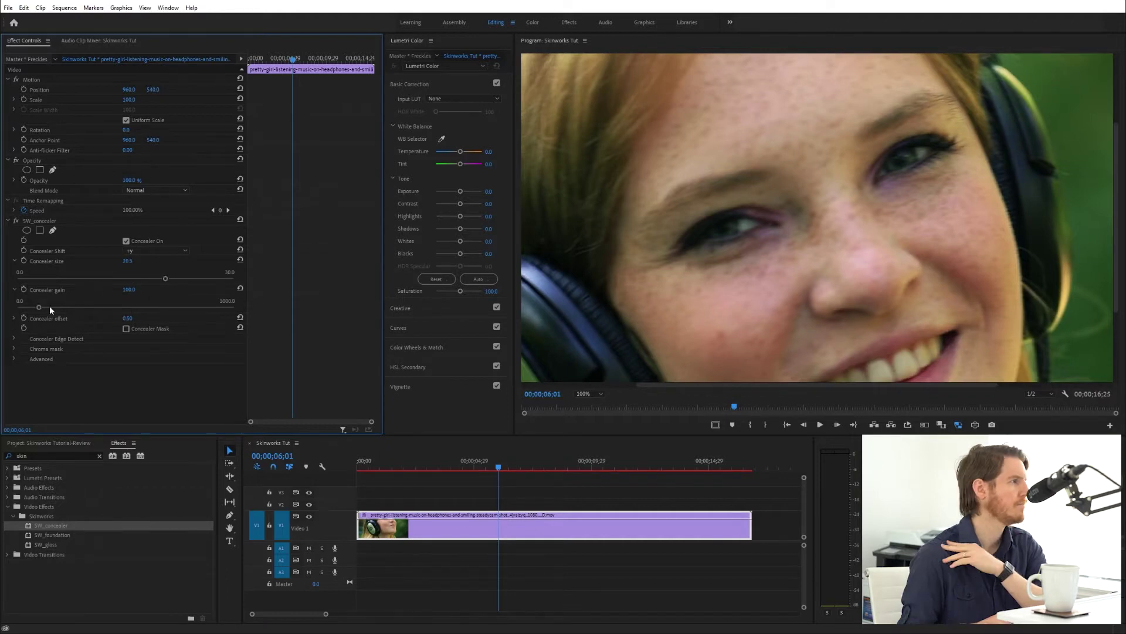
{"action": "left_click_drag", "start_coordinate": [37, 310], "coordinate": [70, 310]}
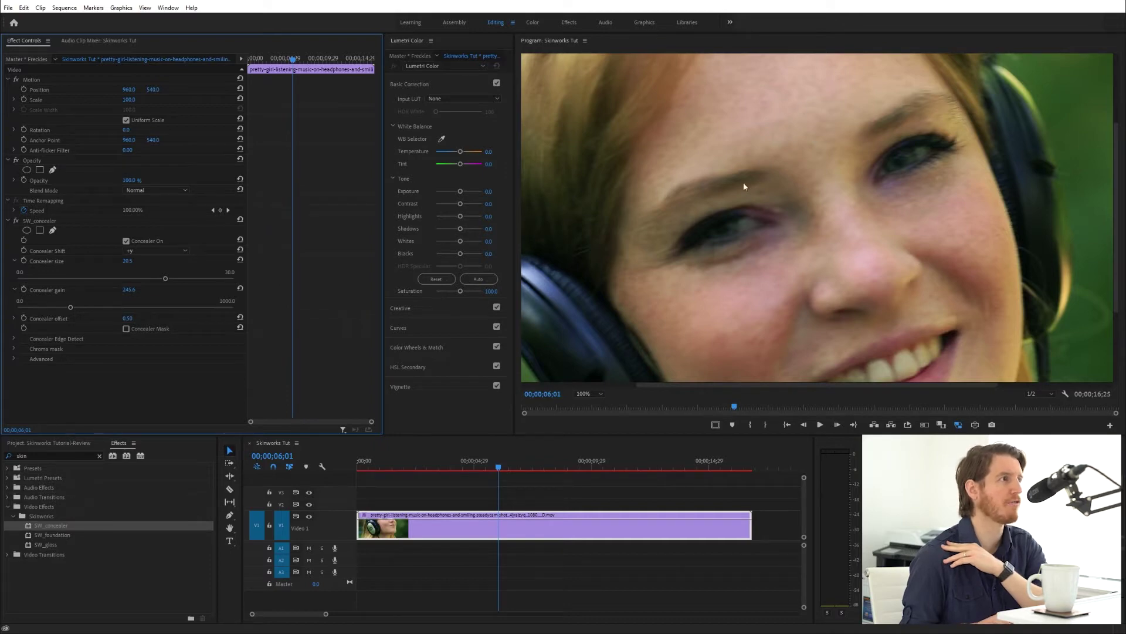
{"action": "left_click", "coordinate": [593, 389]}
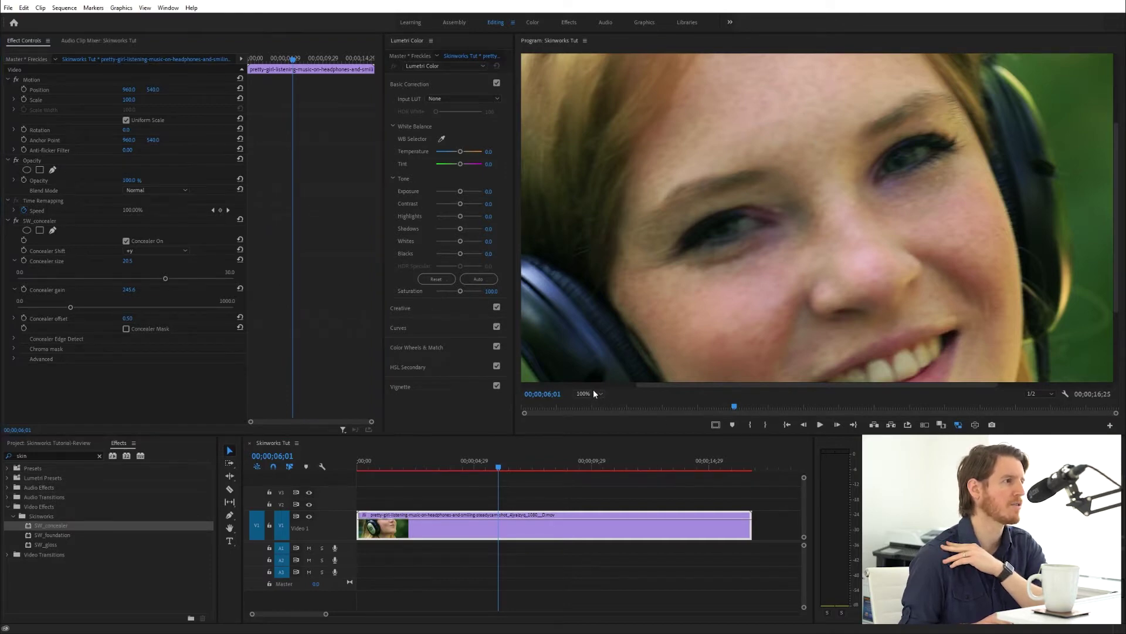
Step: Fit the frame in the monitor and play the rendered clip from the start to review the smoothing
{"action": "left_click", "coordinate": [593, 402]}
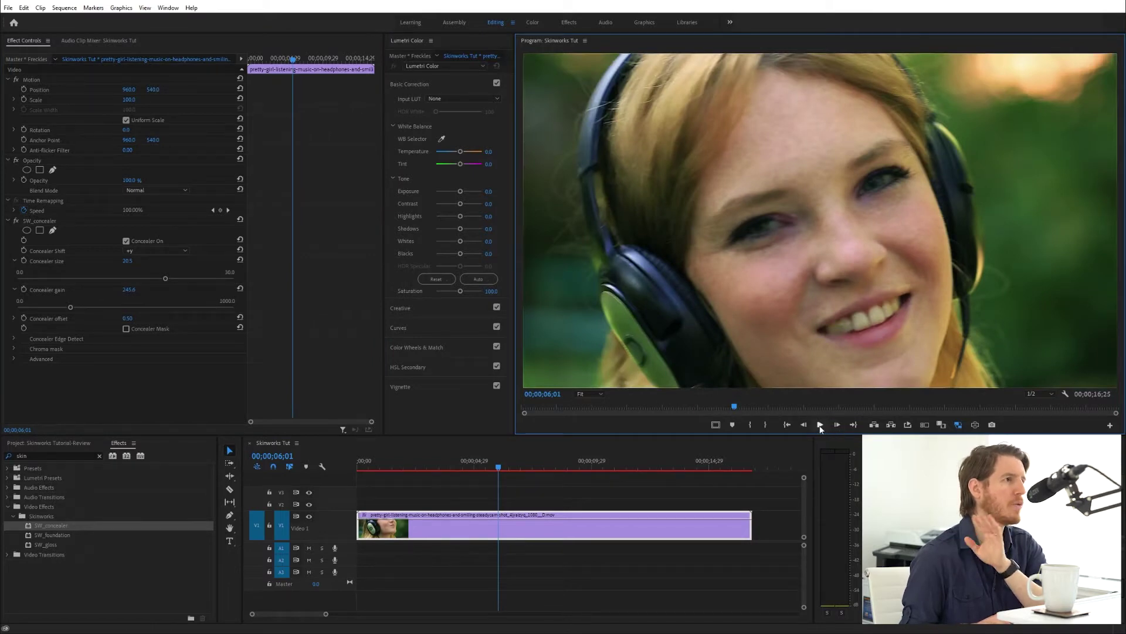
{"action": "left_click", "coordinate": [367, 463]}
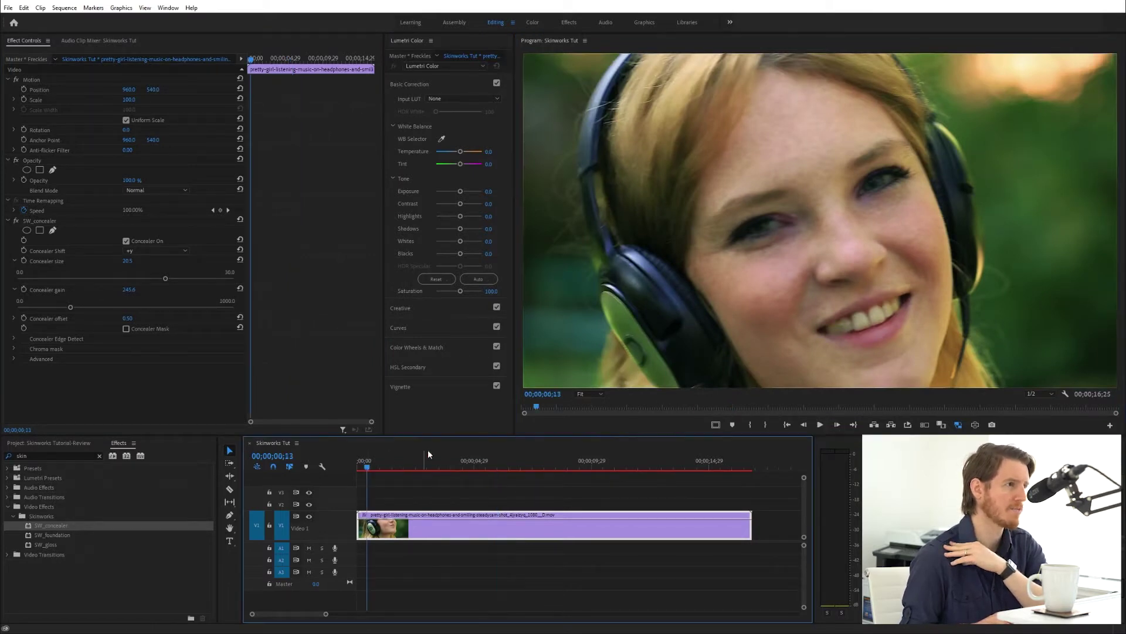
{"action": "left_click", "coordinate": [820, 424]}
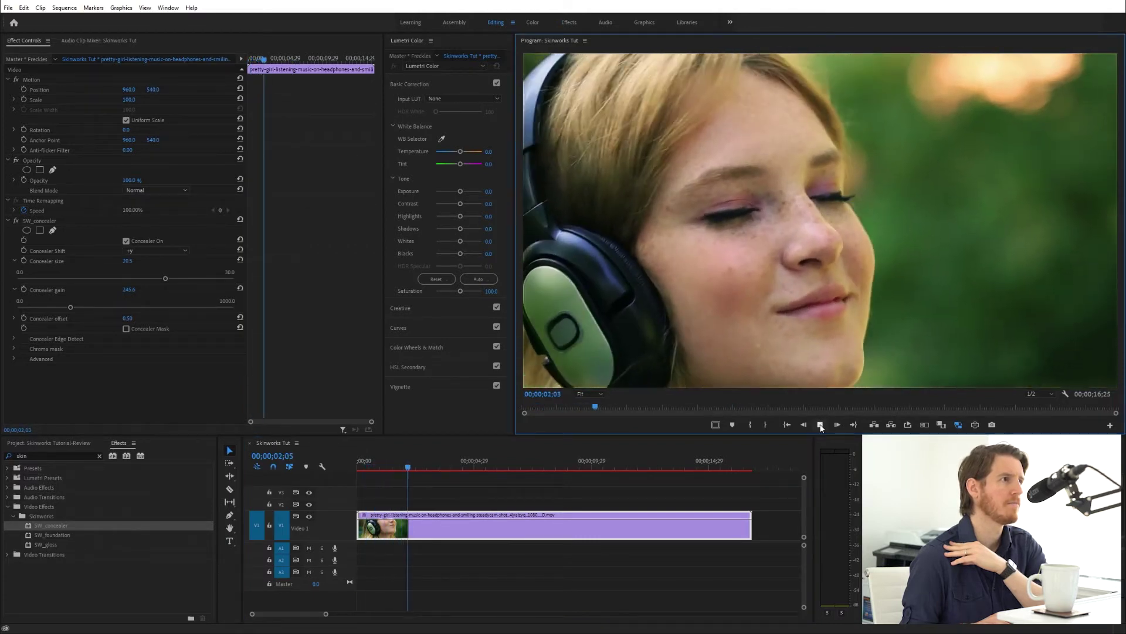
{"action": "left_click", "coordinate": [821, 425]}
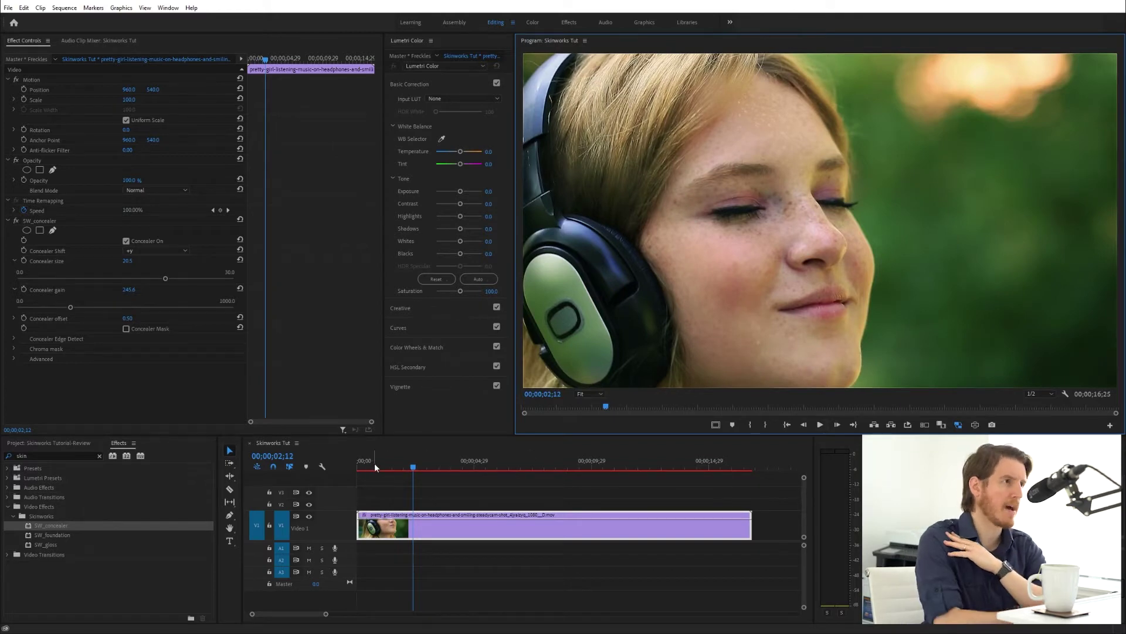
{"action": "key", "text": "Return"}
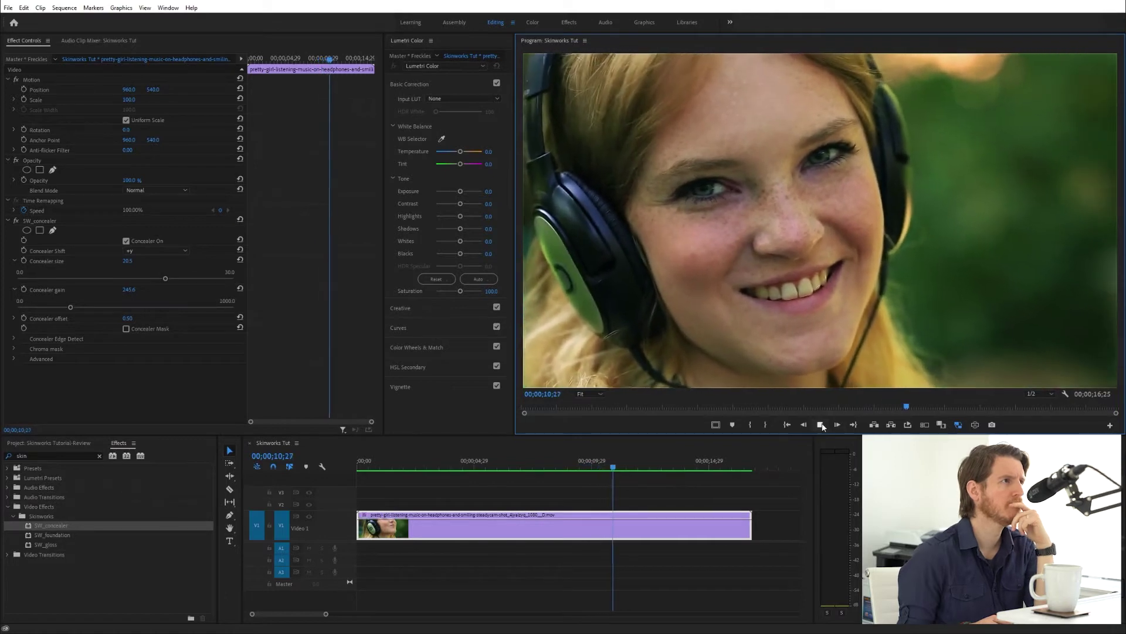
{"action": "left_click", "coordinate": [821, 424]}
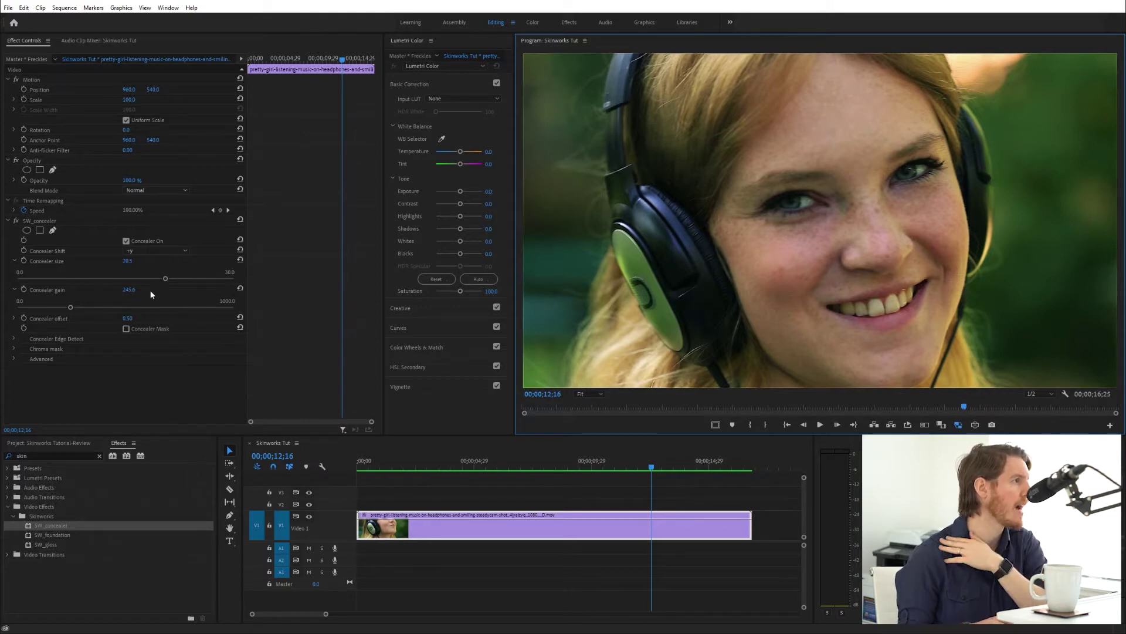
Step: Lower SW_concealer to size 17.9, gain 199.1 and offset 0.25, previewing a frame near the start
{"action": "left_click_drag", "start_coordinate": [153, 280], "coordinate": [147, 280]}
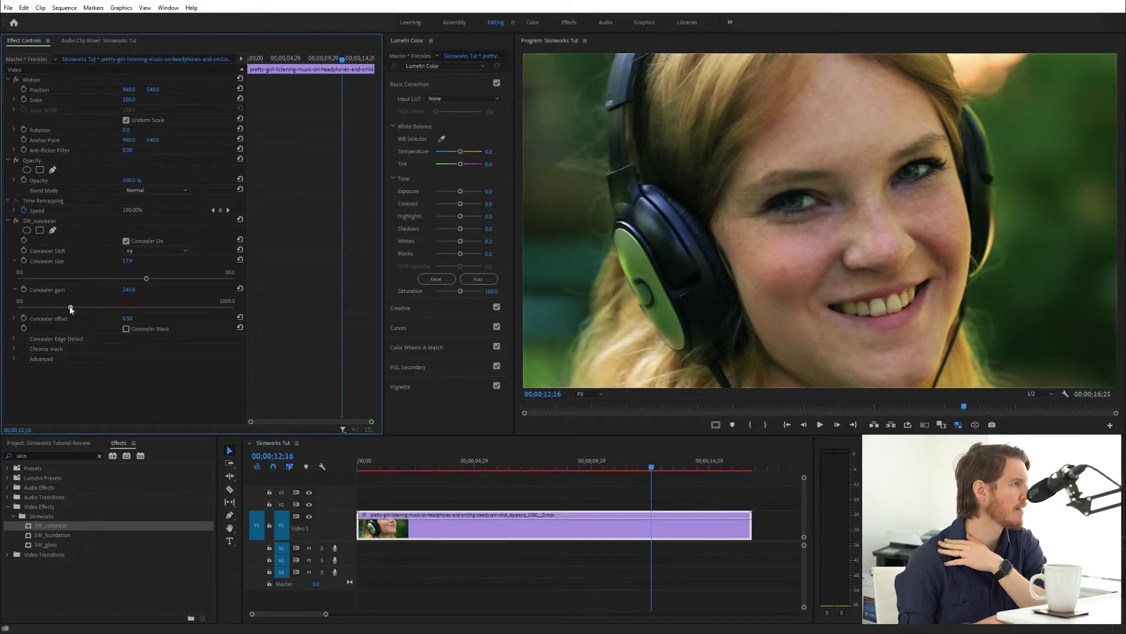
{"action": "left_click_drag", "start_coordinate": [65, 307], "coordinate": [59, 307]}
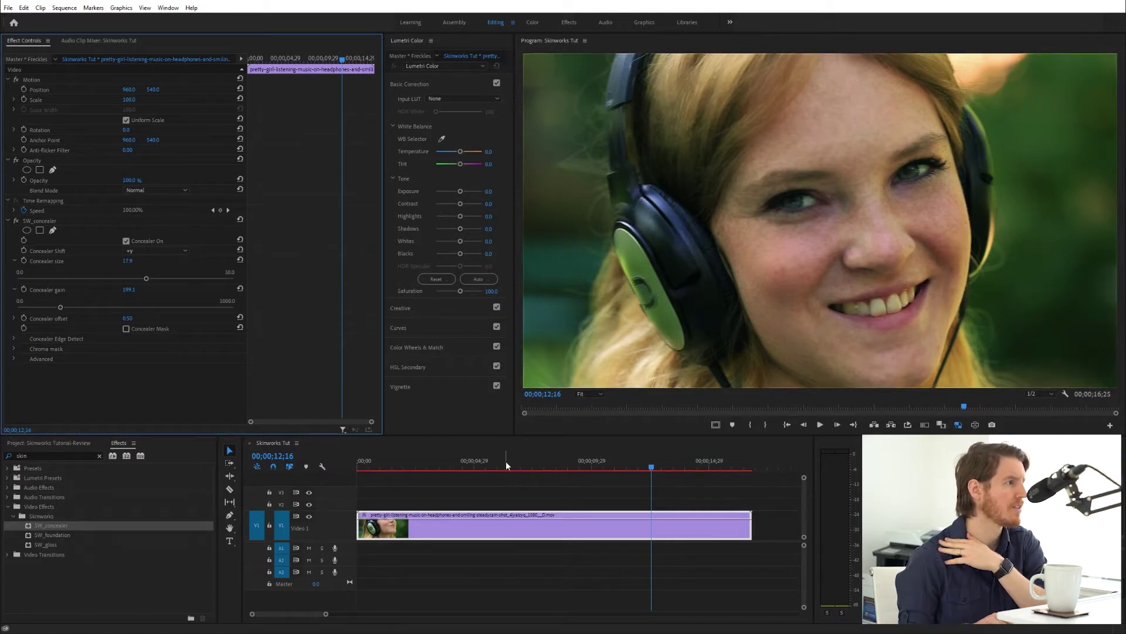
{"action": "left_click", "coordinate": [404, 459]}
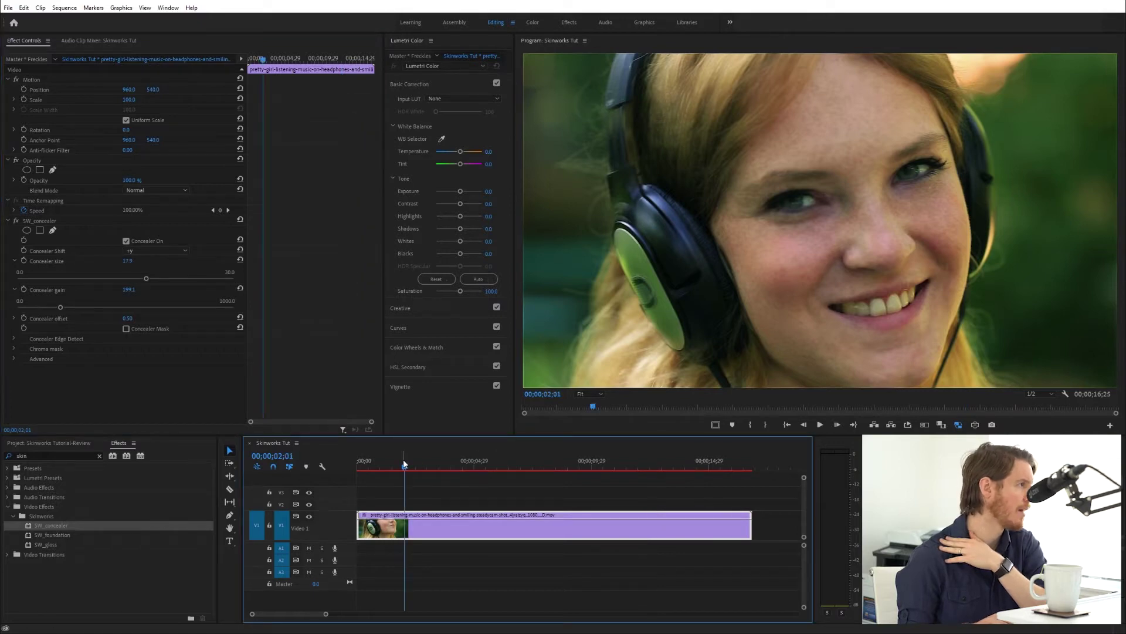
{"action": "left_click", "coordinate": [12, 320]}
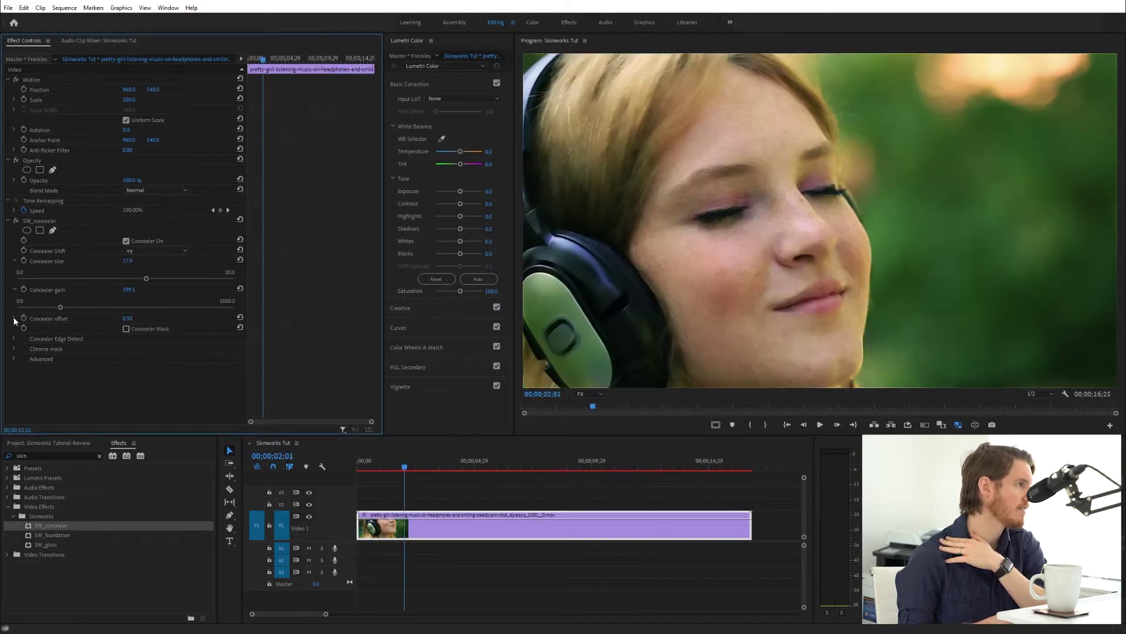
{"action": "left_click", "coordinate": [14, 319]}
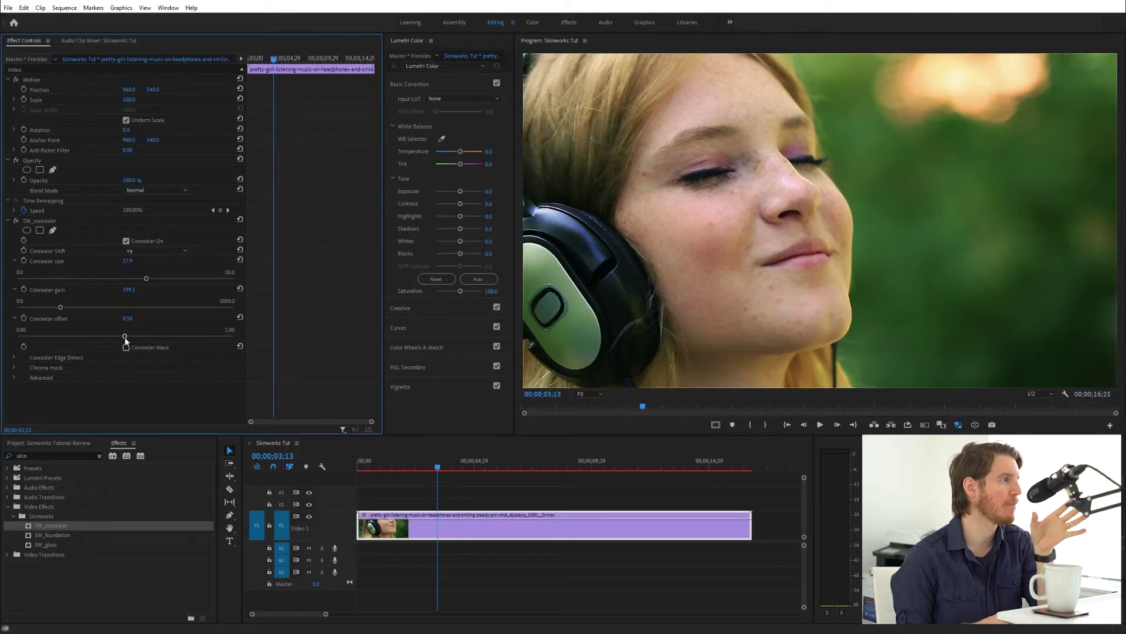
{"action": "left_click_drag", "start_coordinate": [123, 338], "coordinate": [113, 339]}
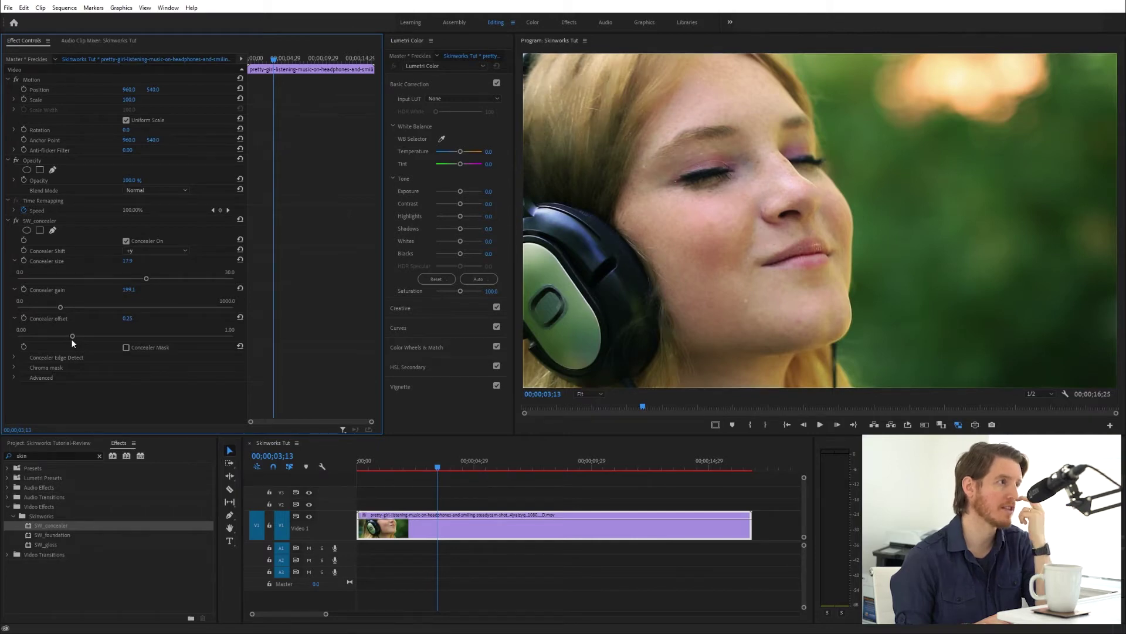
Step: Enable the concealer's Chroma mask and briefly preview the mask in black and white
{"action": "left_click", "coordinate": [13, 367]}
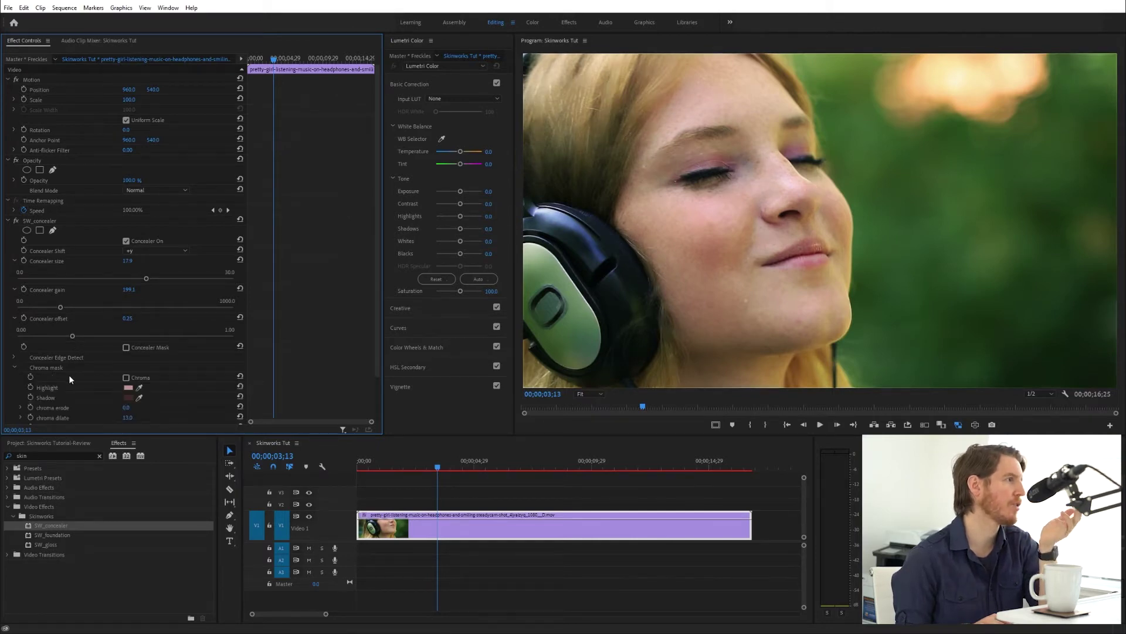
{"action": "left_click", "coordinate": [126, 378]}
{"action": "scroll", "coordinate": [174, 352], "scroll_direction": "down", "scroll_amount": 2}
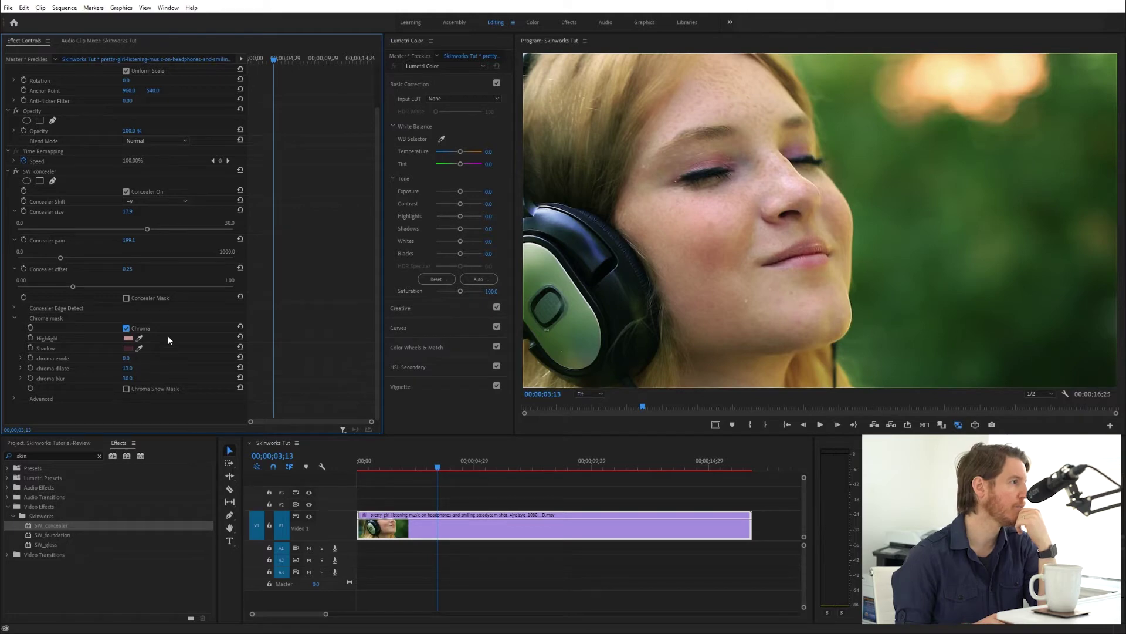
{"action": "left_click", "coordinate": [125, 389]}
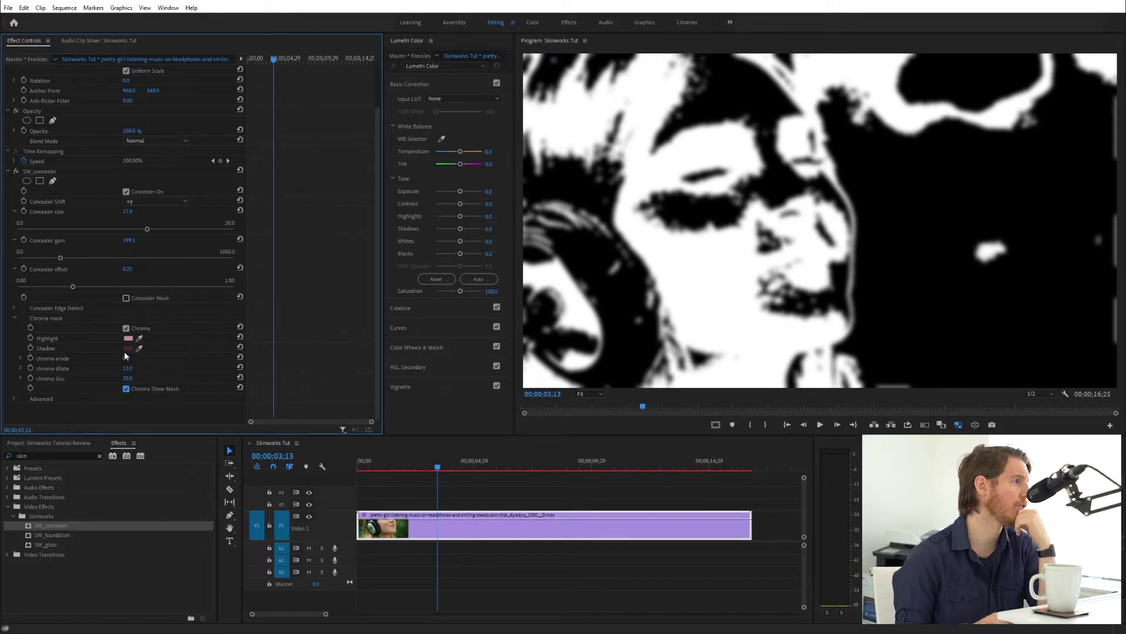
{"action": "left_click", "coordinate": [126, 388]}
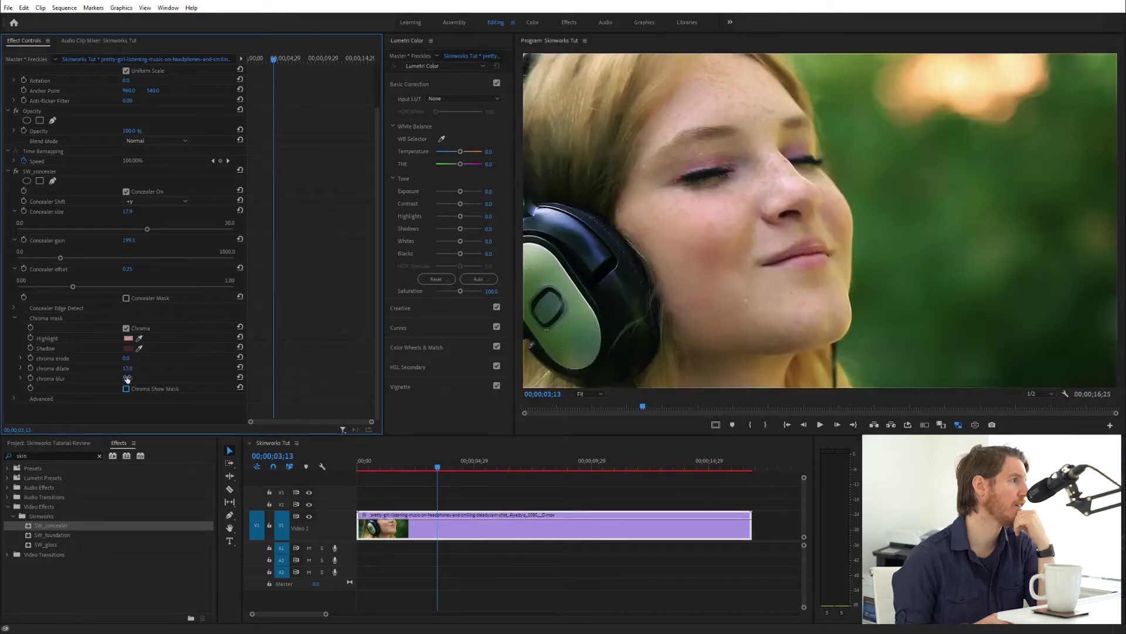
Step: Sample the highlight and shadow skin colours from the face, then switch the concealer off
{"action": "left_click", "coordinate": [140, 338]}
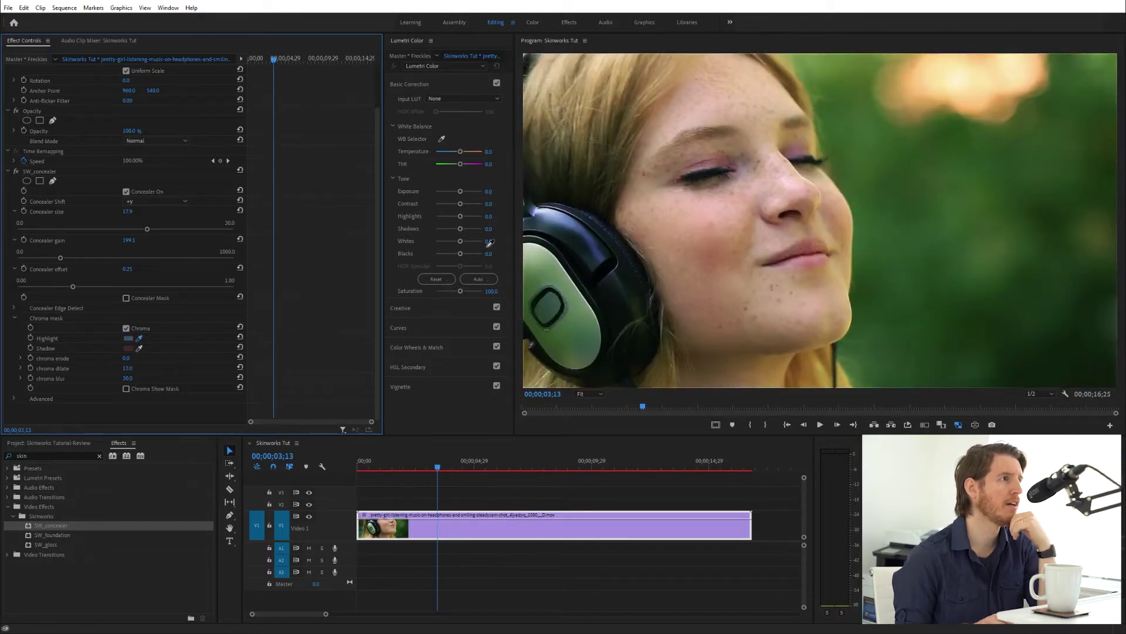
{"action": "left_click", "coordinate": [694, 115]}
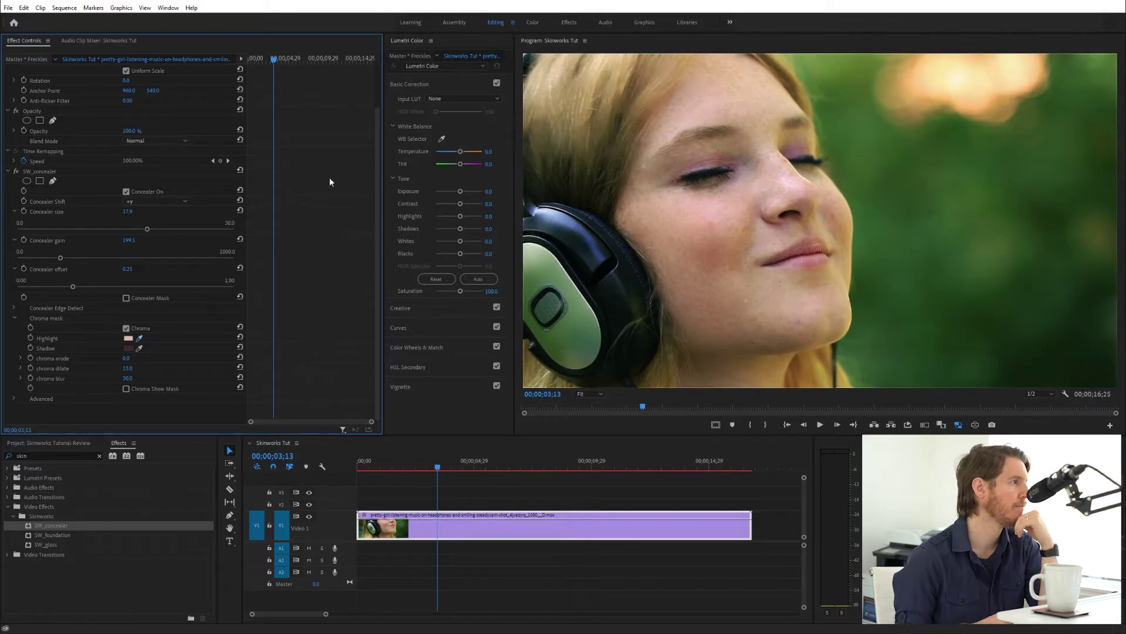
{"action": "left_click", "coordinate": [140, 348]}
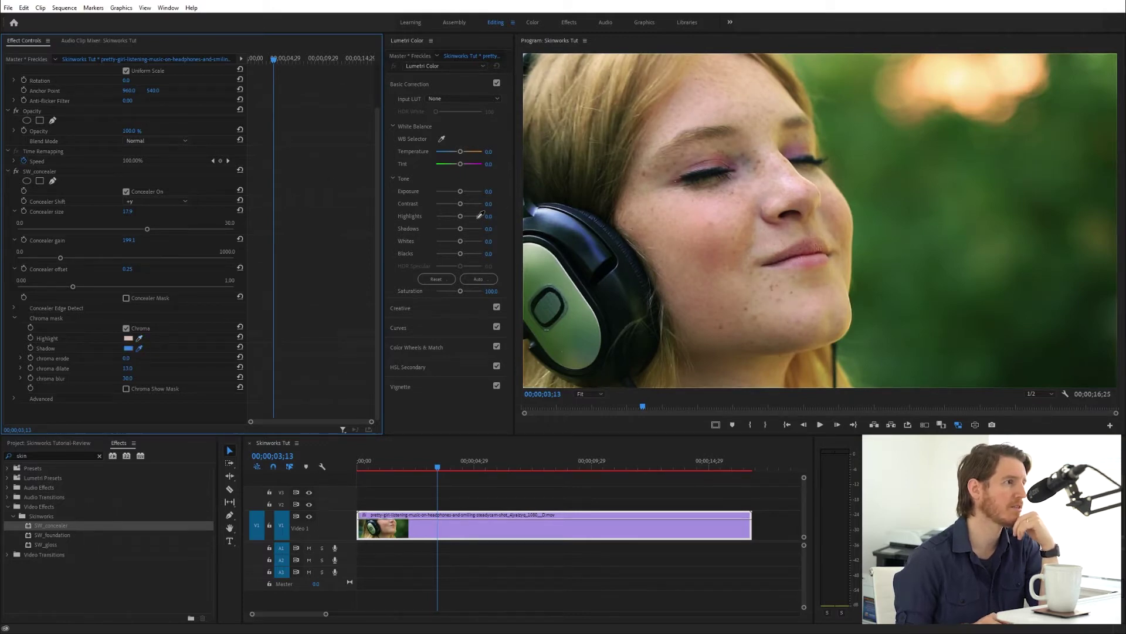
{"action": "left_click", "coordinate": [706, 356]}
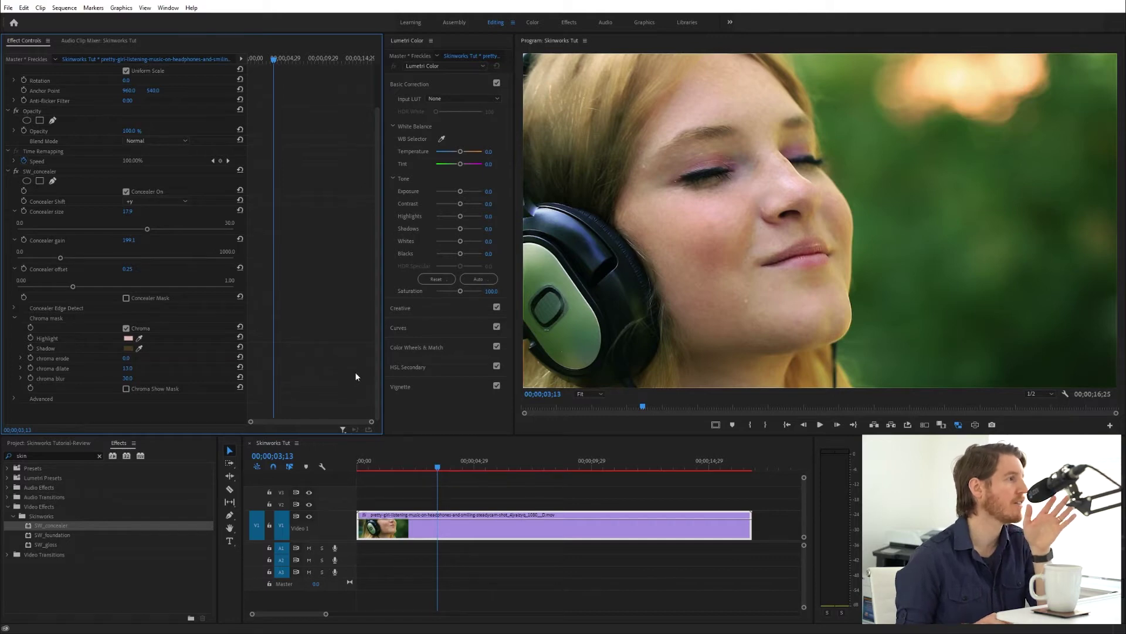
{"action": "left_click", "coordinate": [16, 171]}
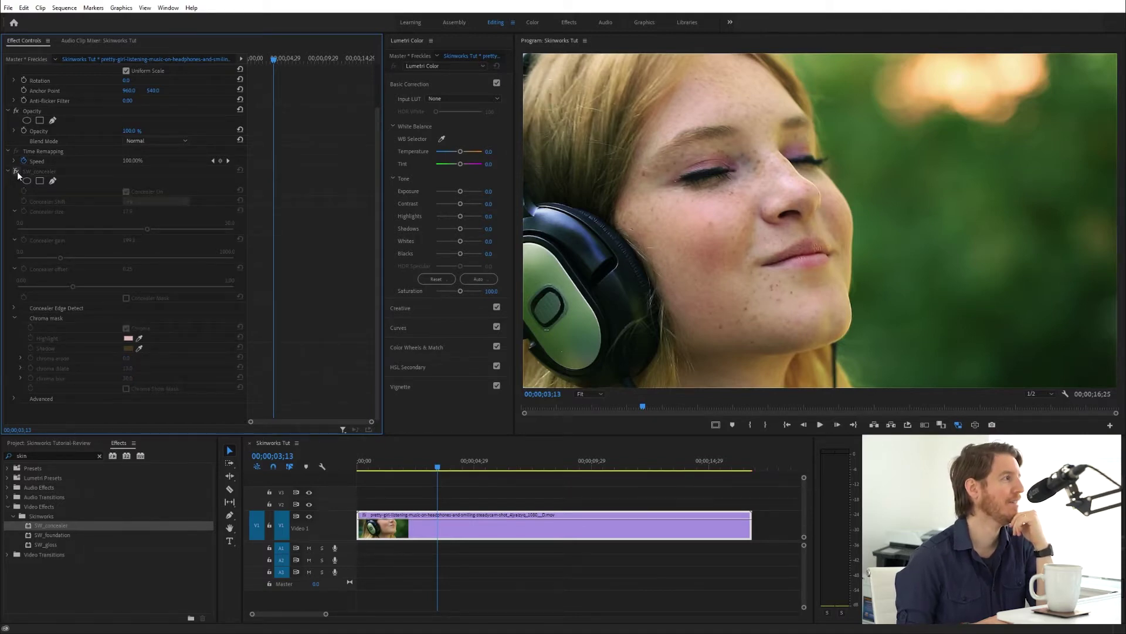
Step: Toggle SW_concealer on and off to compare, leave it off, and drag SW_foundation toward the clip
{"action": "left_click", "coordinate": [17, 171]}
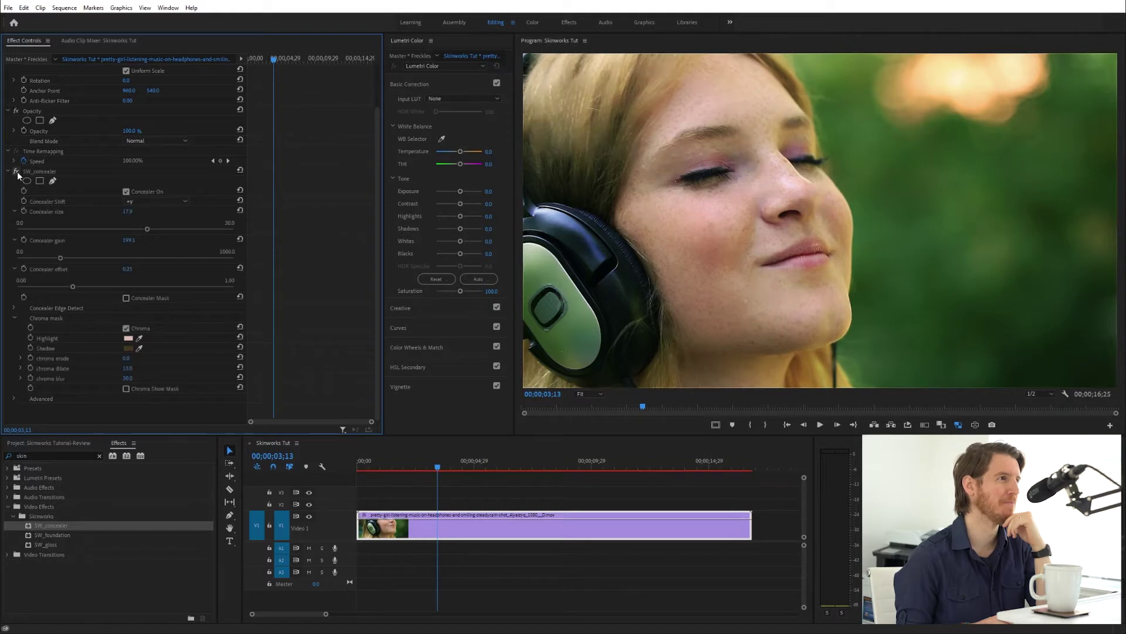
{"action": "left_click", "coordinate": [17, 172]}
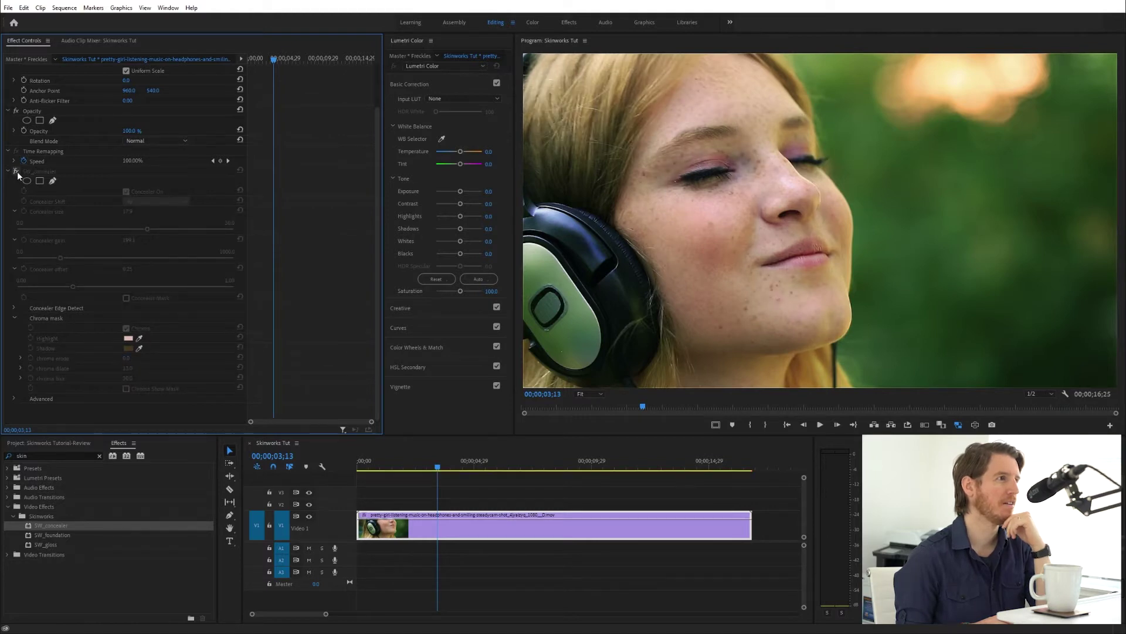
{"action": "left_click", "coordinate": [17, 172]}
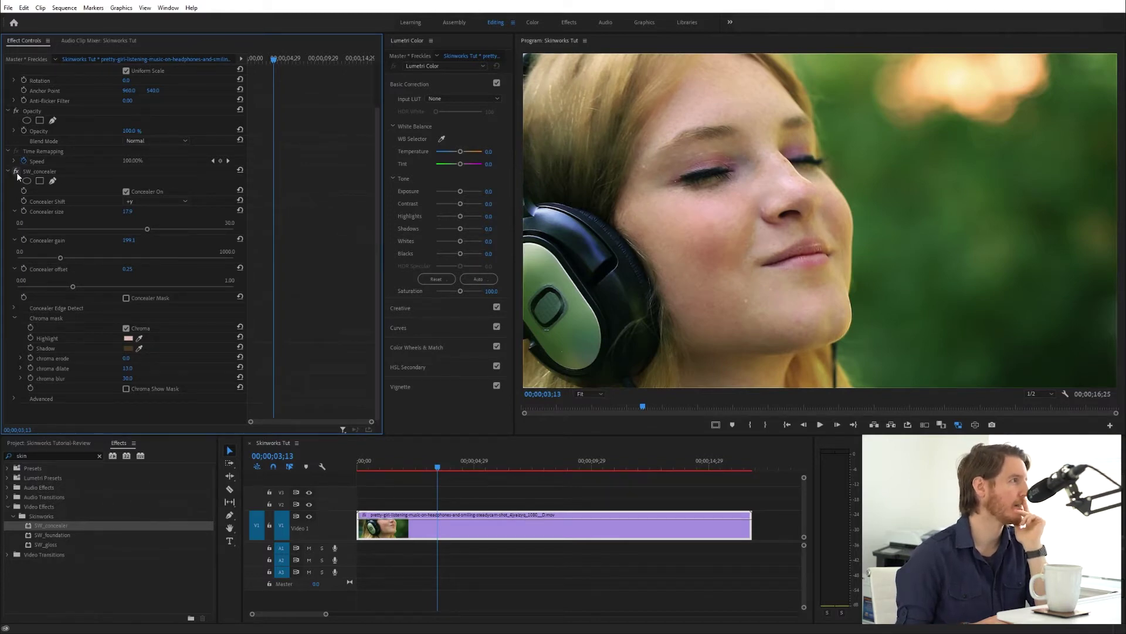
{"action": "left_click", "coordinate": [16, 171]}
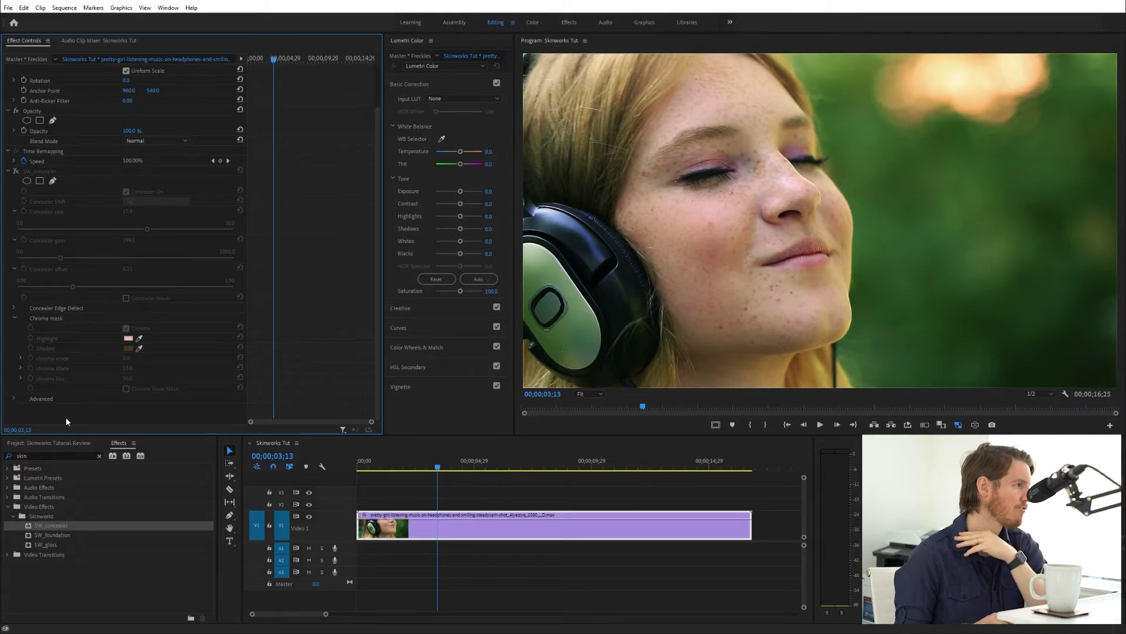
{"action": "left_click_drag", "start_coordinate": [58, 535], "coordinate": [410, 526]}
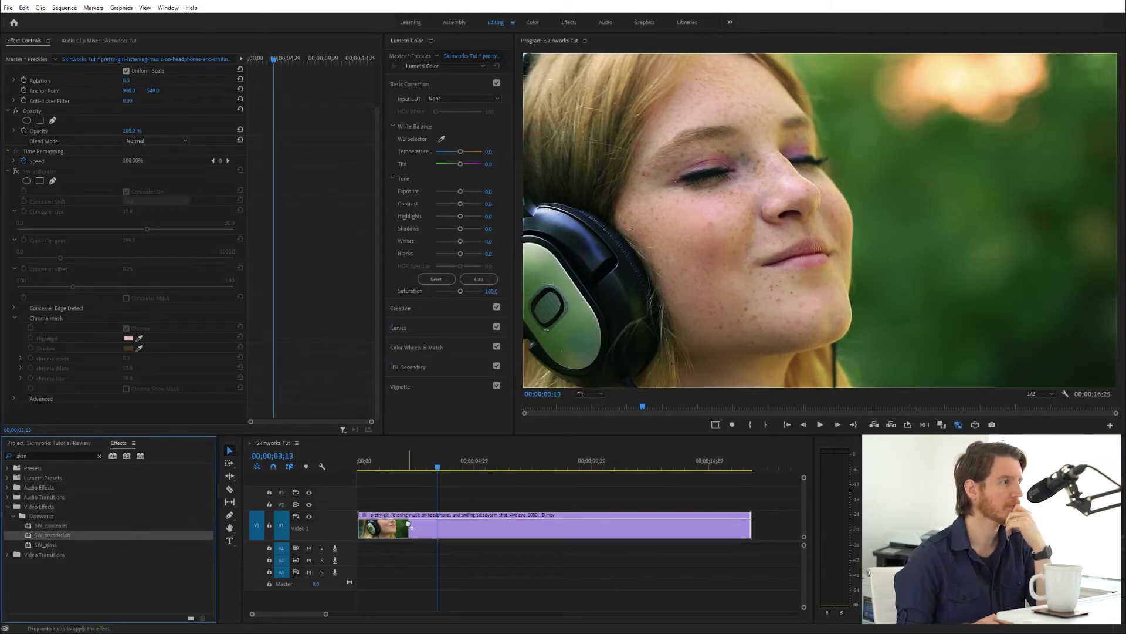
Step: Drop SW_foundation onto the headphones clip on V1 beside the disabled concealer
{"action": "left_click_drag", "start_coordinate": [409, 524], "coordinate": [399, 494]}
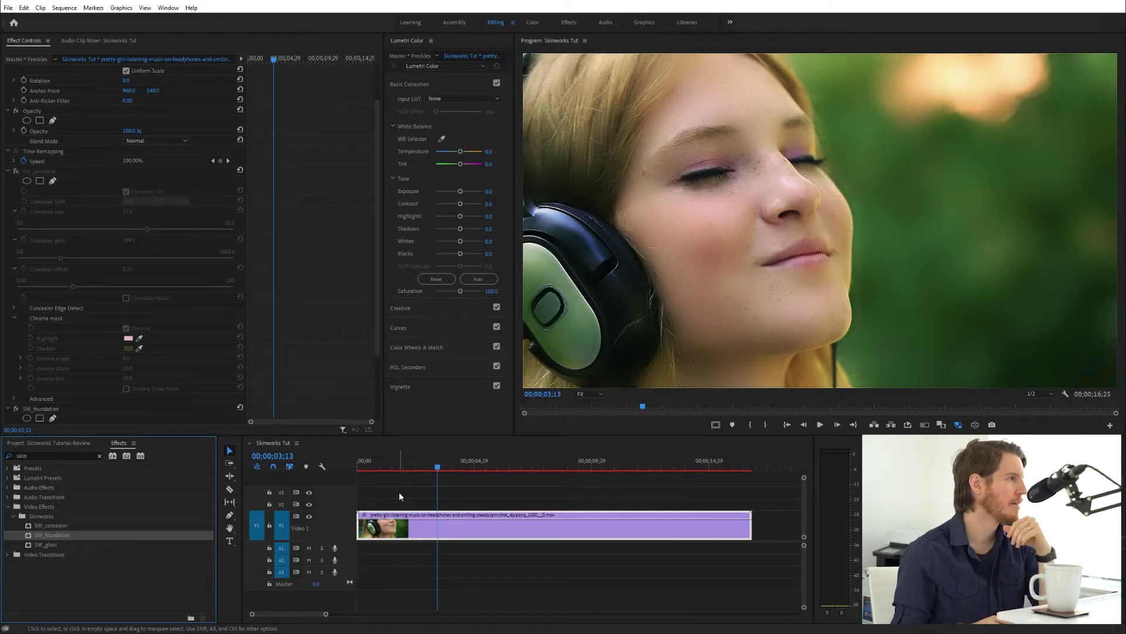
Step: Collapse SW_concealer and adjust SW_foundation Smoothness to 29.6
{"action": "left_click", "coordinate": [8, 171]}
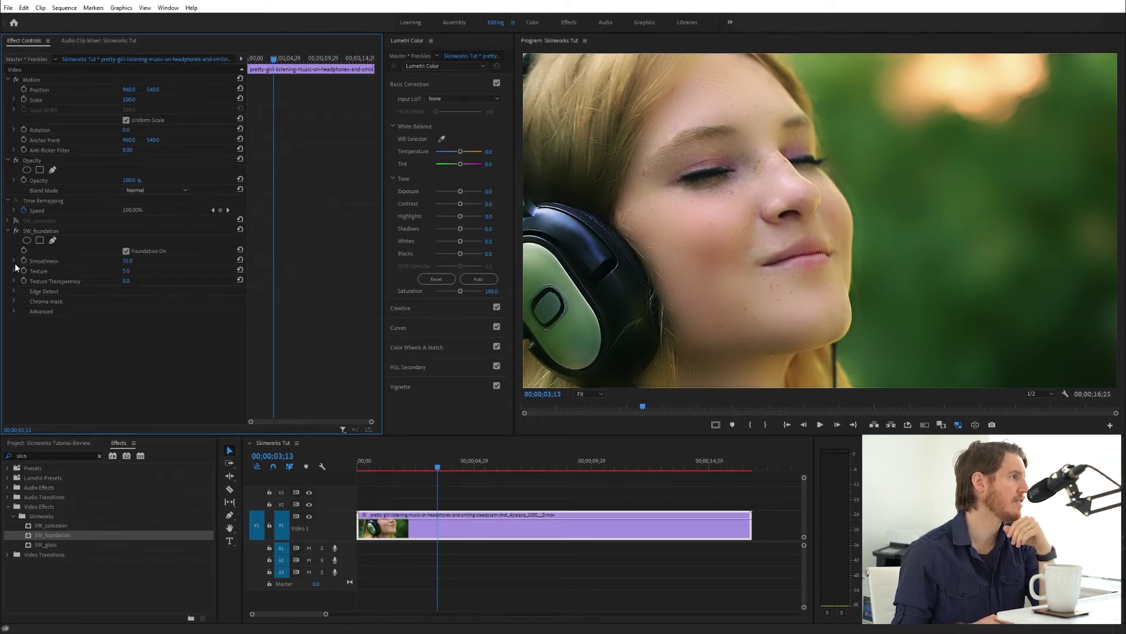
{"action": "left_click", "coordinate": [14, 261]}
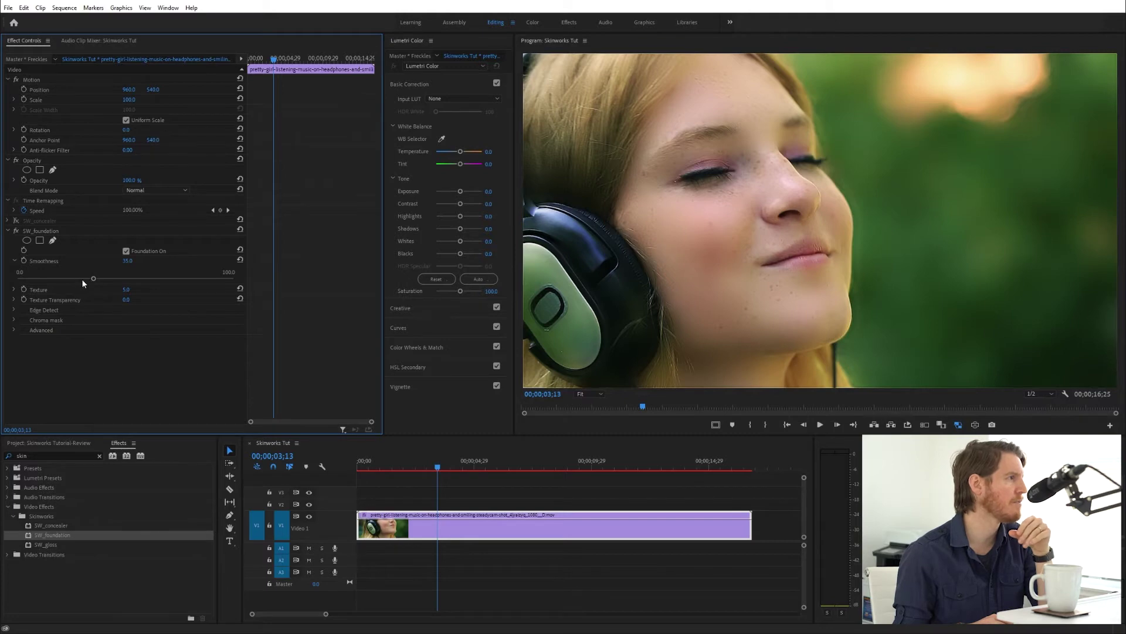
{"action": "left_click_drag", "start_coordinate": [94, 279], "coordinate": [61, 279]}
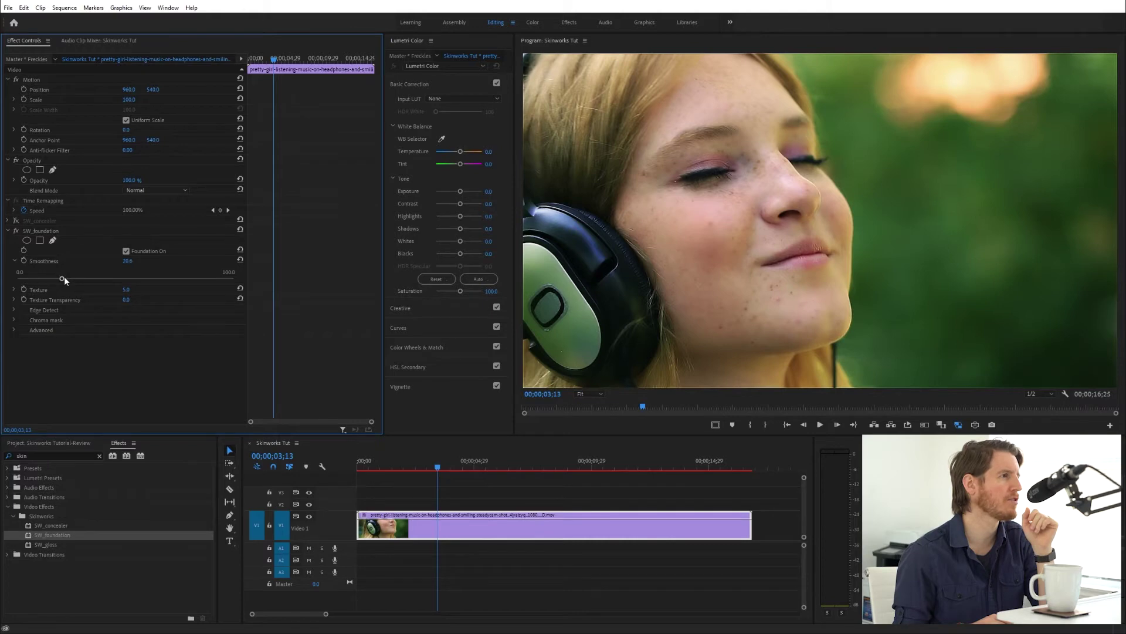
{"action": "left_click_drag", "start_coordinate": [65, 280], "coordinate": [81, 280]}
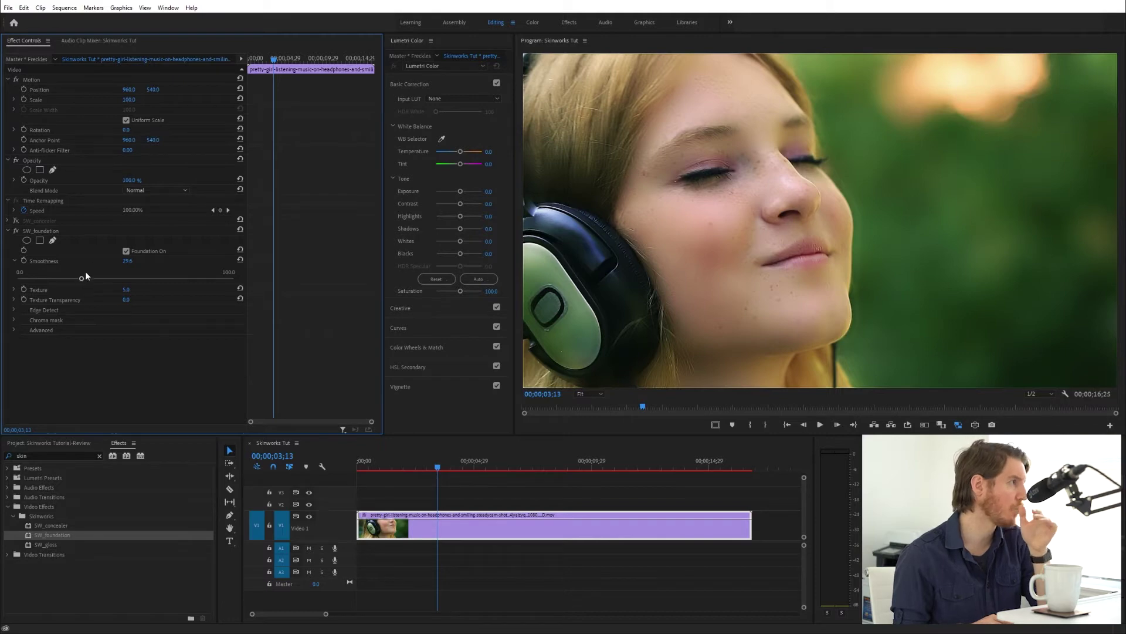
Step: Raise SW_foundation Texture to about 5.2 and expand Texture Transparency
{"action": "left_click", "coordinate": [36, 290]}
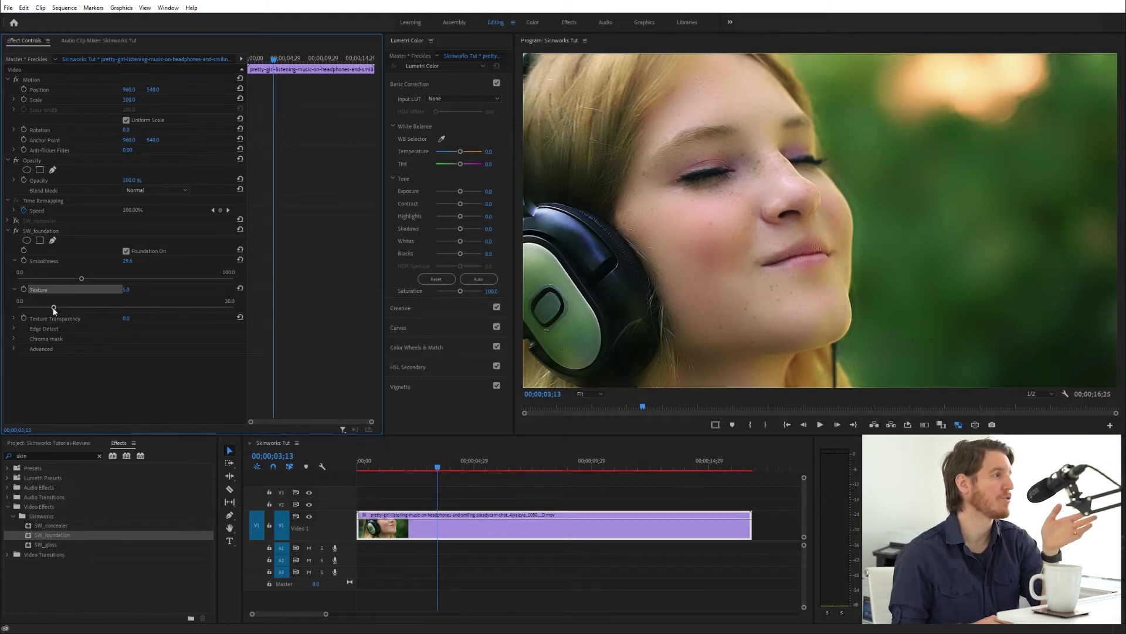
{"action": "mouse_move", "coordinate": [53, 309]}
{"action": "left_mouse_down"}
{"action": "mouse_move", "coordinate": [247, 308]}
{"action": "mouse_move", "coordinate": [26, 311]}
{"action": "mouse_move", "coordinate": [37, 311]}
{"action": "left_mouse_up"}
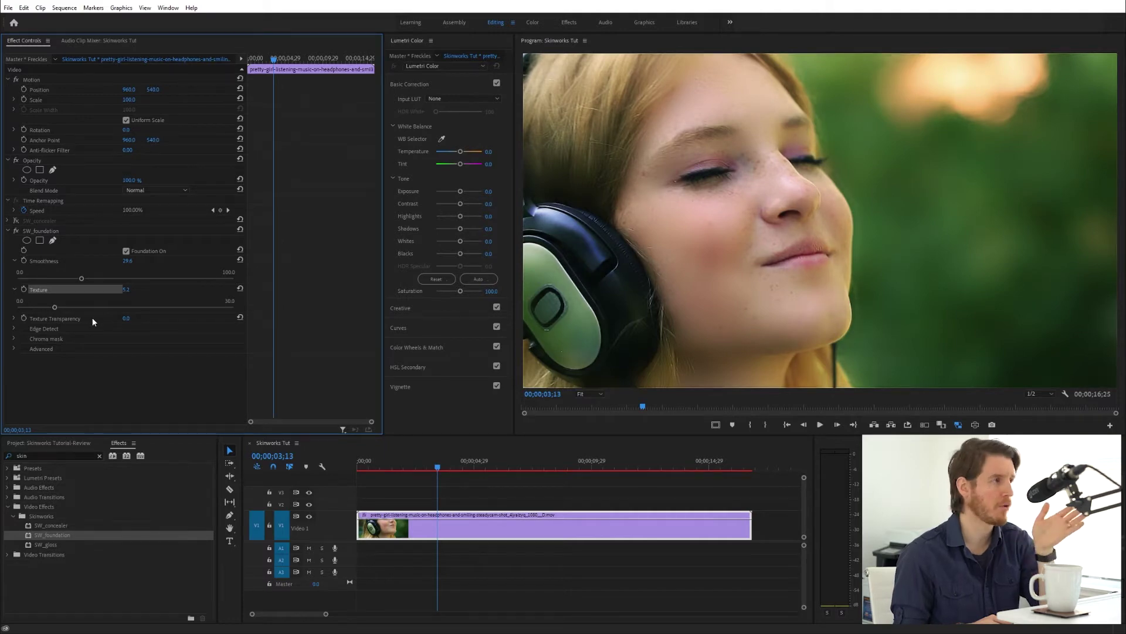
{"action": "left_click", "coordinate": [14, 317]}
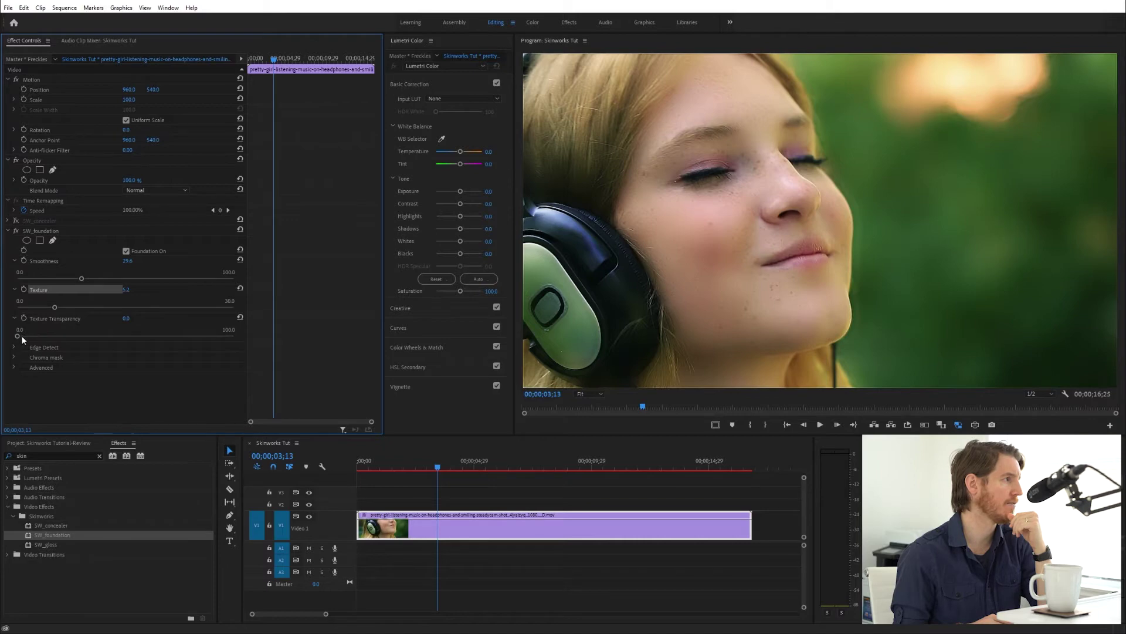
Step: Try higher Texture Transparency, return it to 0.0, and expand the foundation's chroma mask settings
{"action": "left_click_drag", "start_coordinate": [17, 336], "coordinate": [19, 336]}
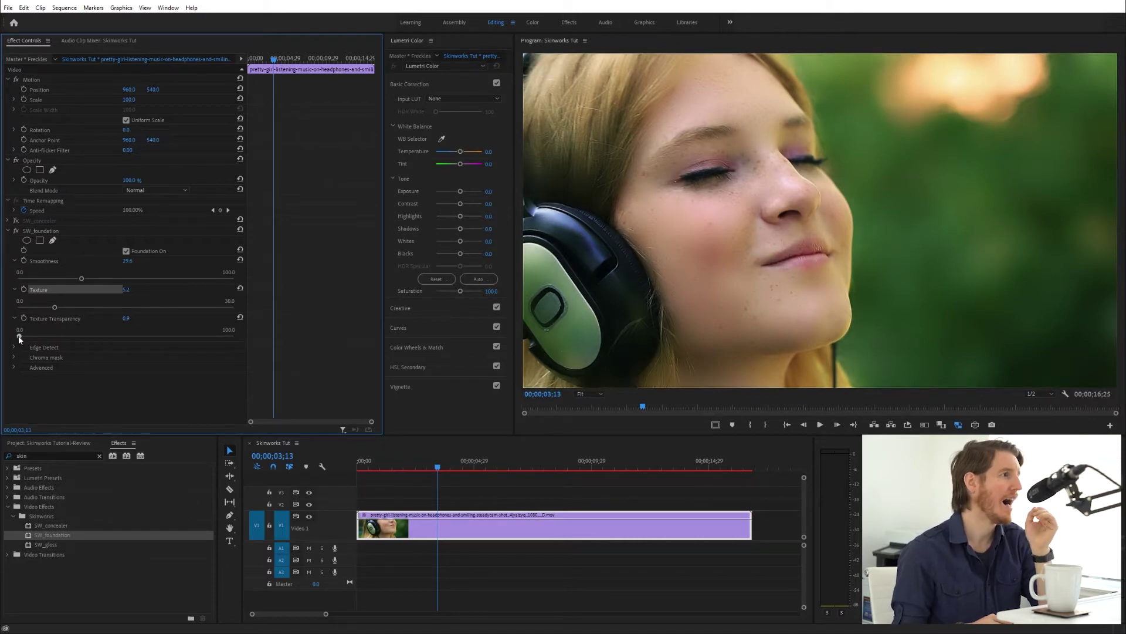
{"action": "left_click_drag", "start_coordinate": [18, 337], "coordinate": [12, 338]}
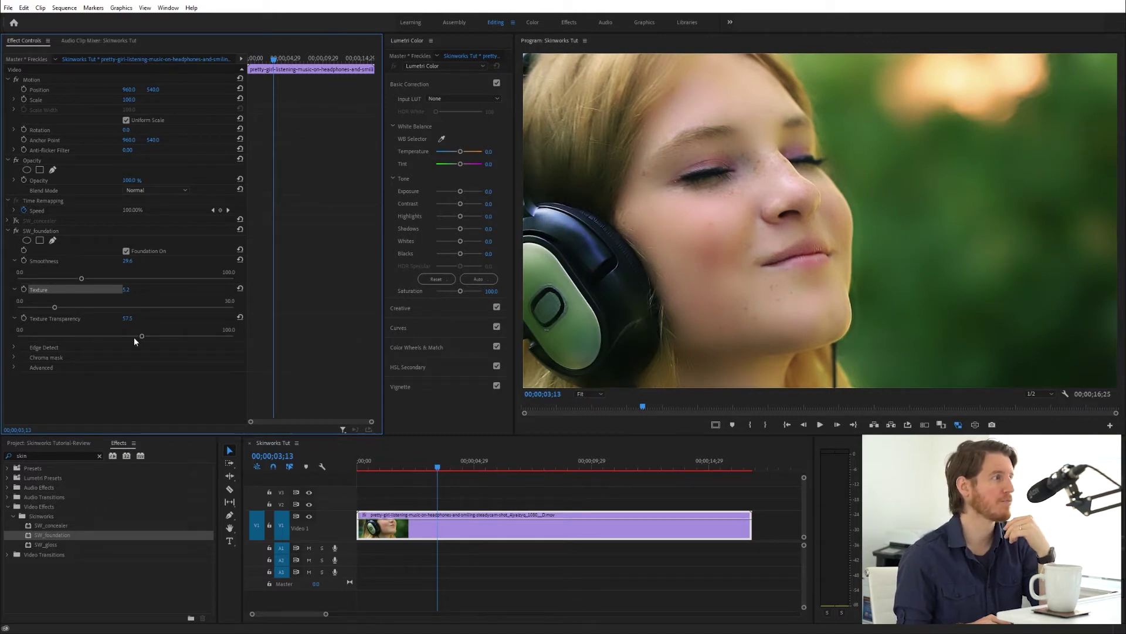
{"action": "left_click_drag", "start_coordinate": [142, 337], "coordinate": [17, 336]}
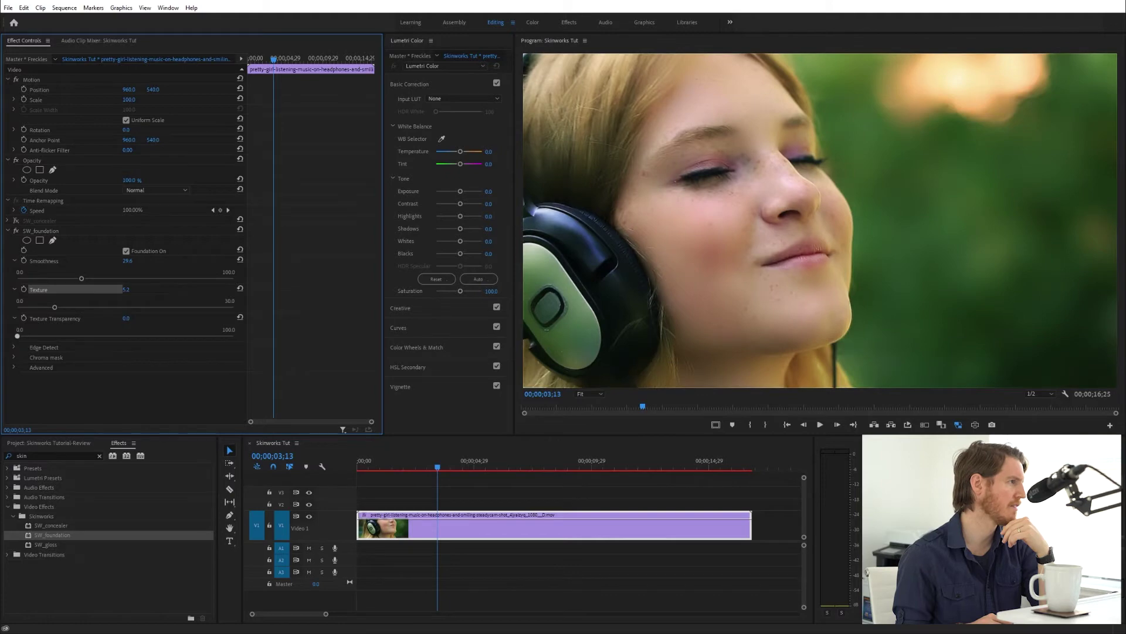
{"action": "left_click", "coordinate": [13, 358]}
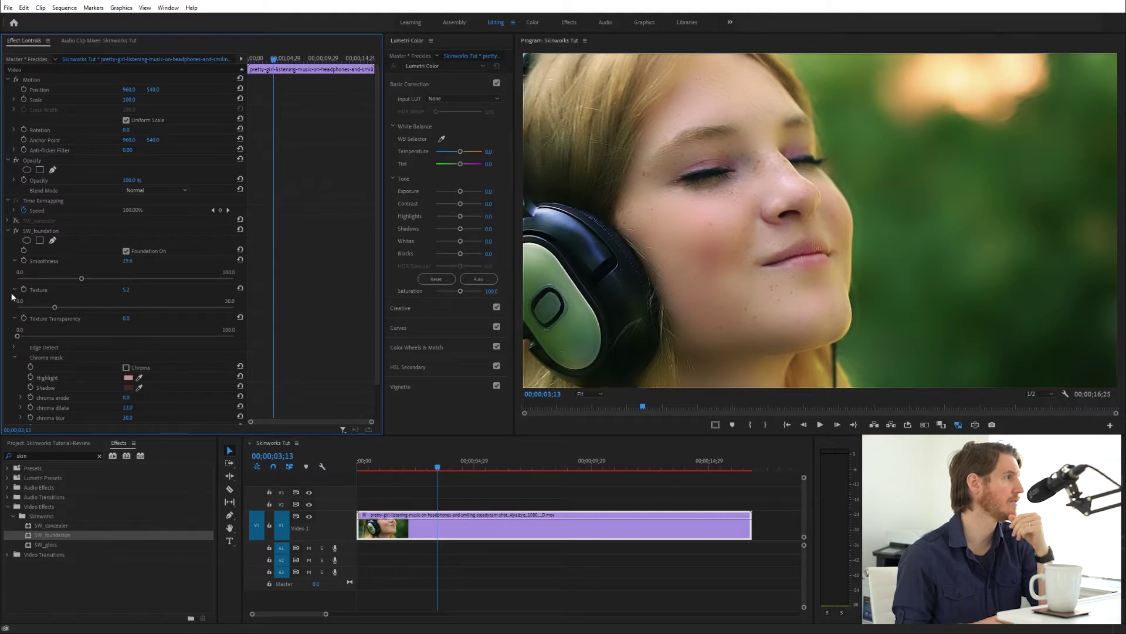
Step: Compare SW_foundation on and off, leave it disabled and collapsed, then drag SW_gloss onto the V1 clip
{"action": "left_click", "coordinate": [16, 231]}
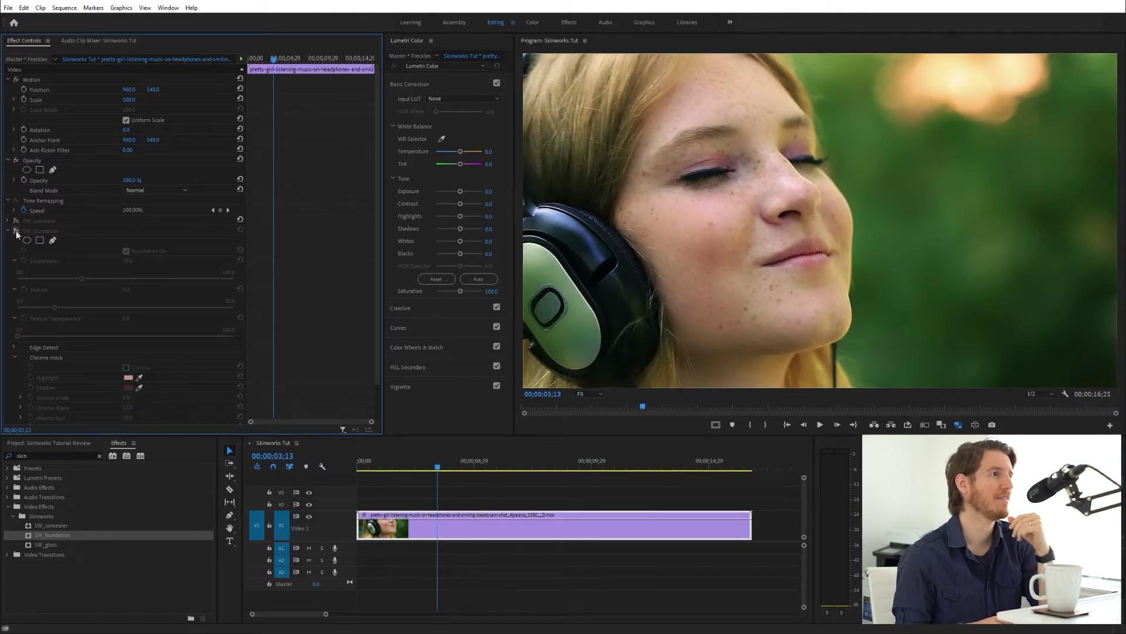
{"action": "left_click", "coordinate": [16, 231]}
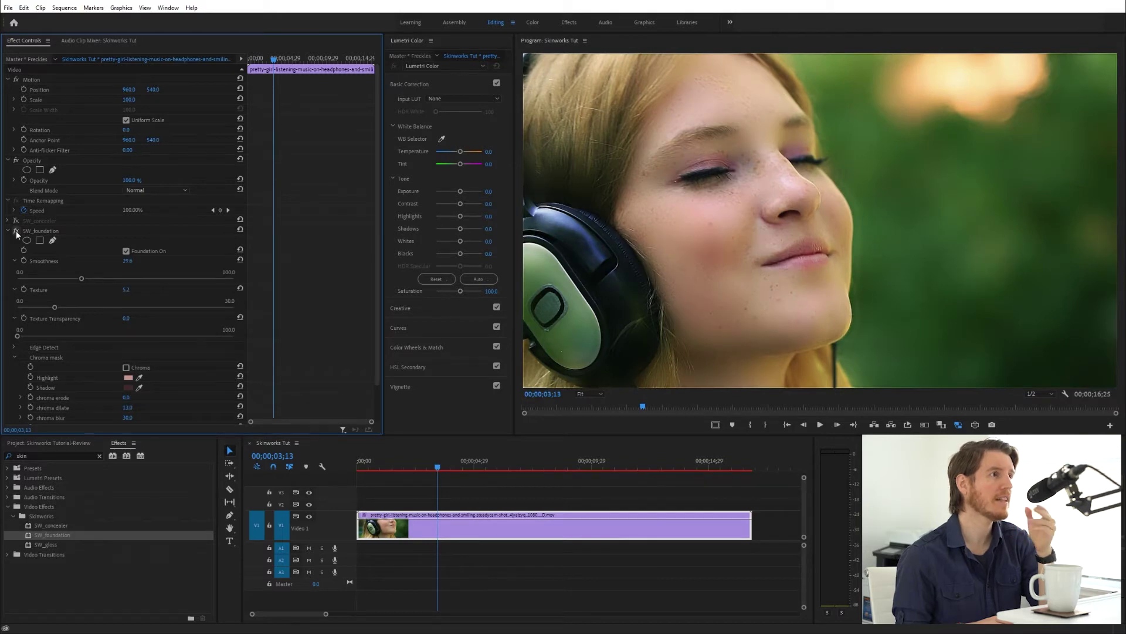
{"action": "left_click", "coordinate": [16, 230]}
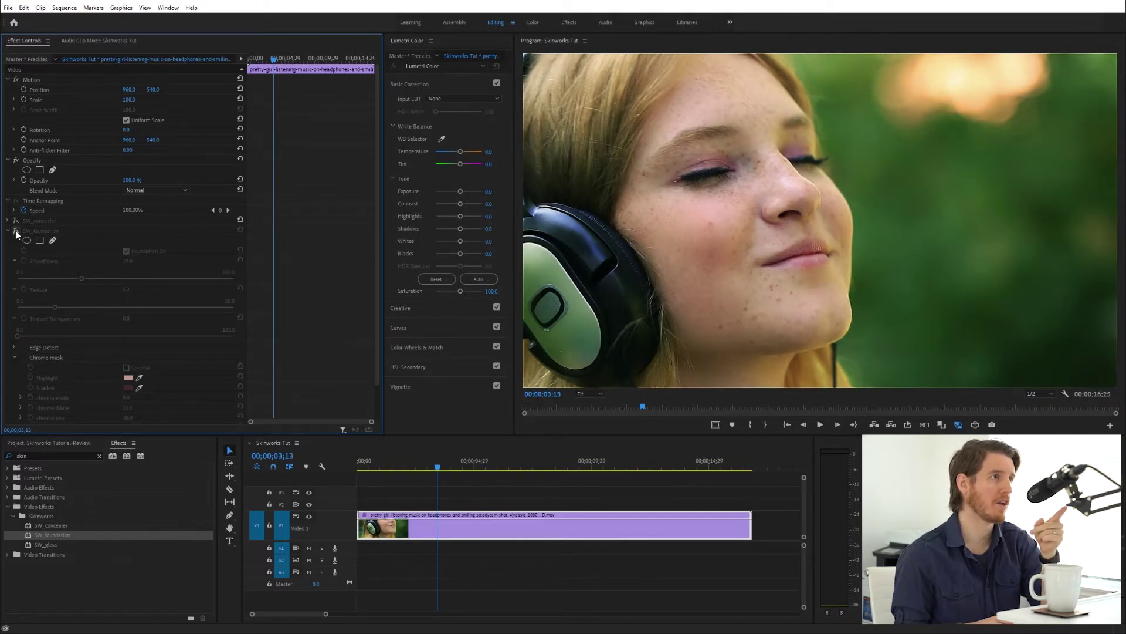
{"action": "left_click", "coordinate": [16, 231]}
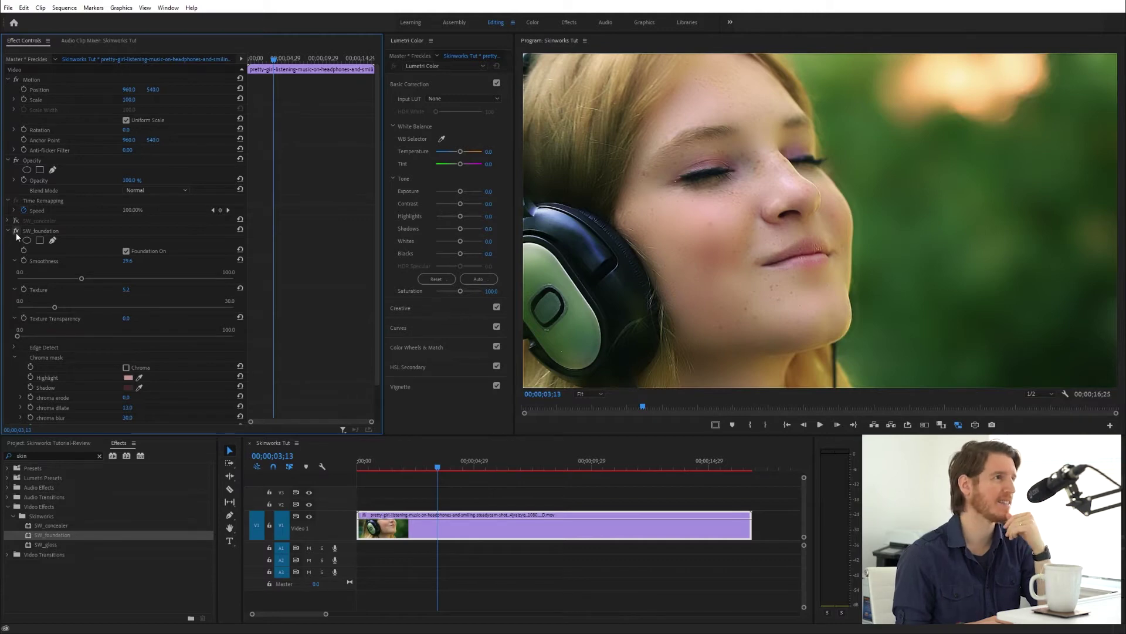
{"action": "left_click", "coordinate": [16, 230]}
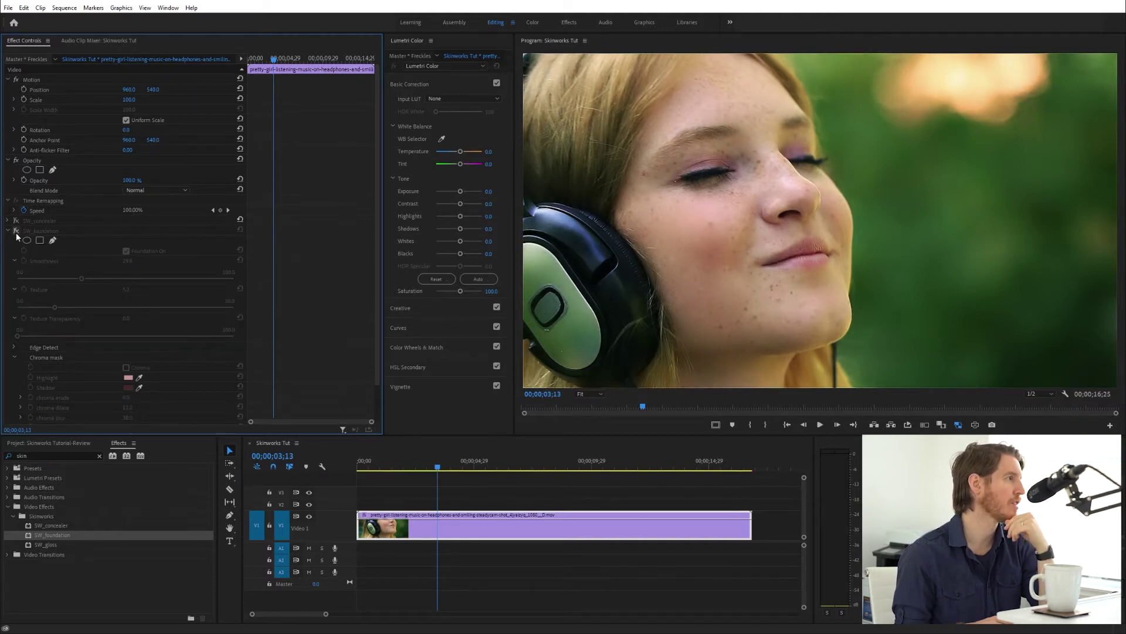
{"action": "left_click", "coordinate": [8, 230]}
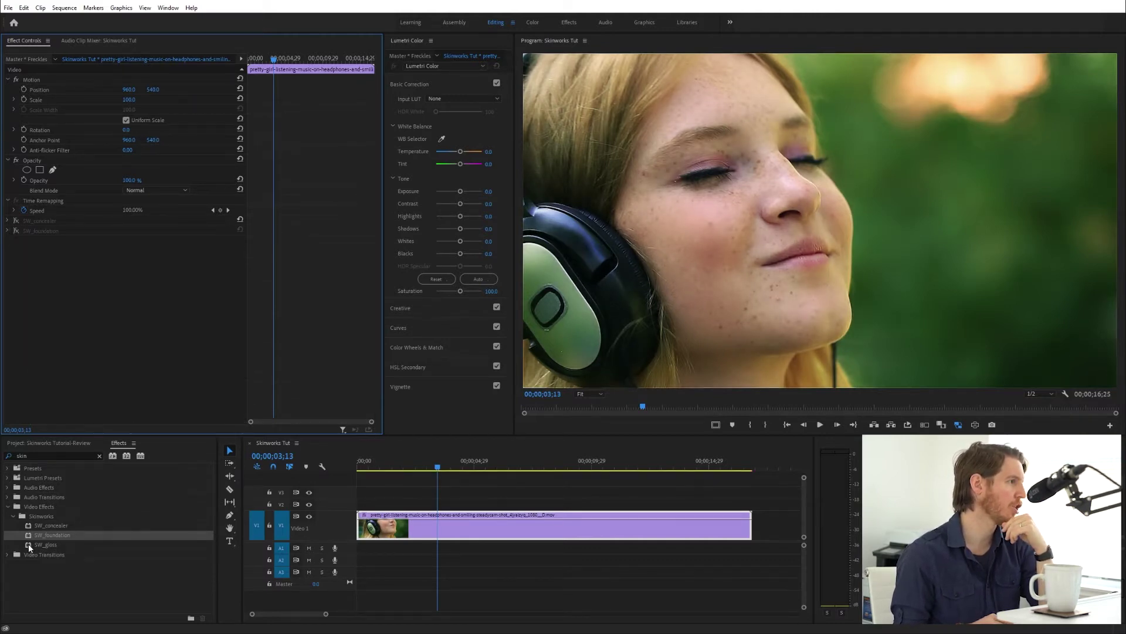
{"action": "left_click_drag", "start_coordinate": [30, 543], "coordinate": [394, 525]}
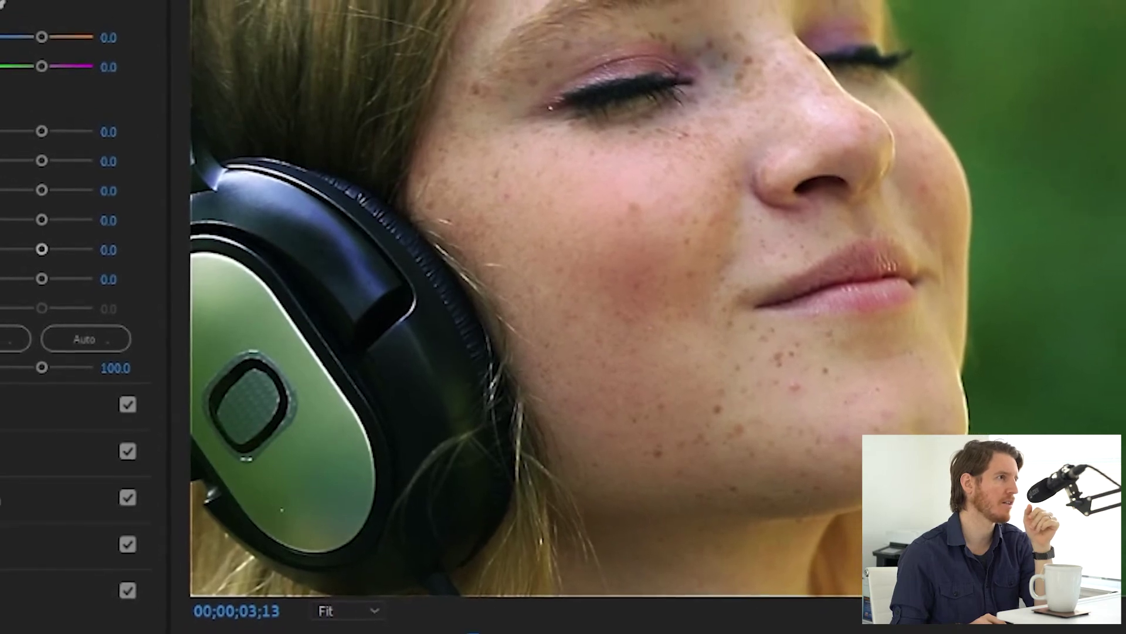
Step: Zoom the Program monitor preview to 150% to inspect the glossy skin
{"action": "left_click", "coordinate": [347, 614]}
{"action": "left_click", "coordinate": [346, 512]}
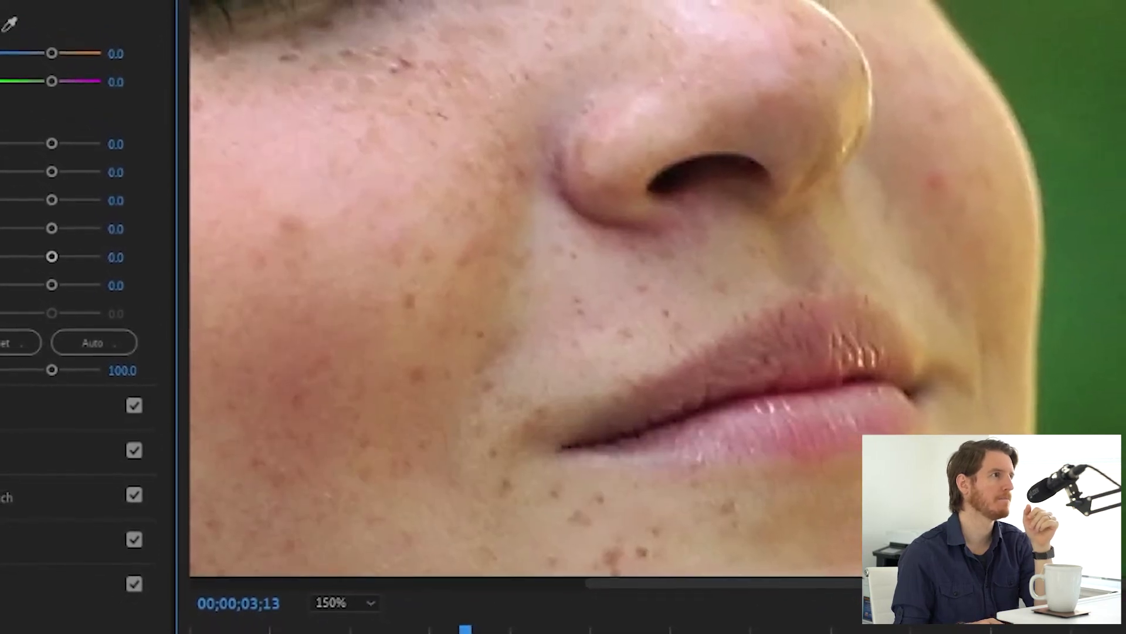
Step: Return the Program monitor preview to Fit so the whole frame shows
{"action": "scroll", "coordinate": [638, 491], "scroll_direction": "up", "scroll_amount": 5}
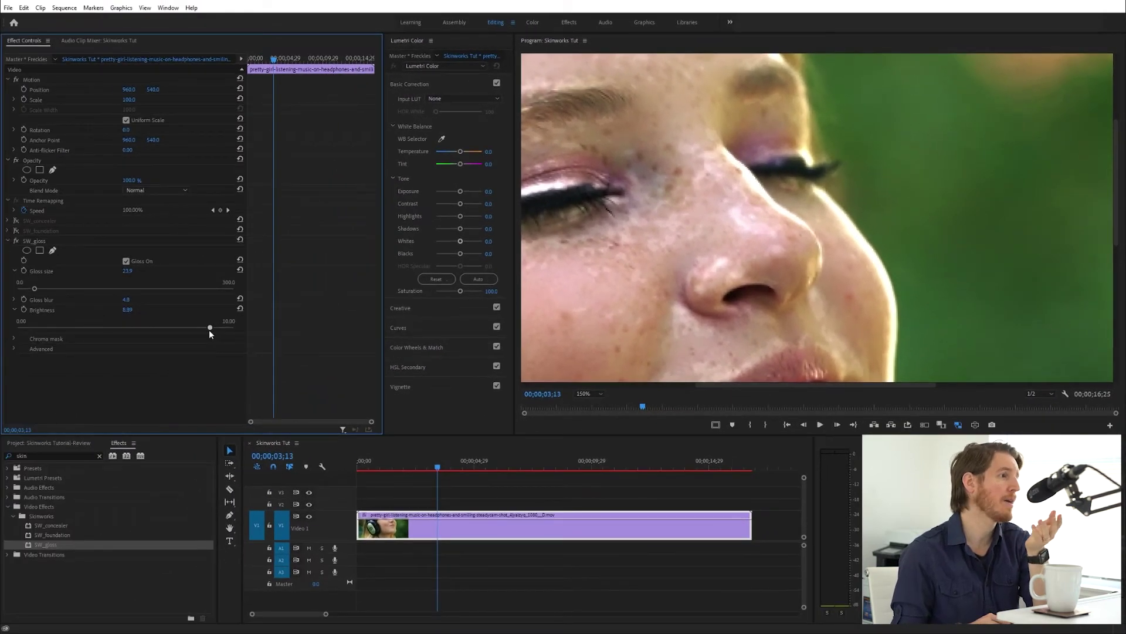
{"action": "left_click", "coordinate": [592, 393]}
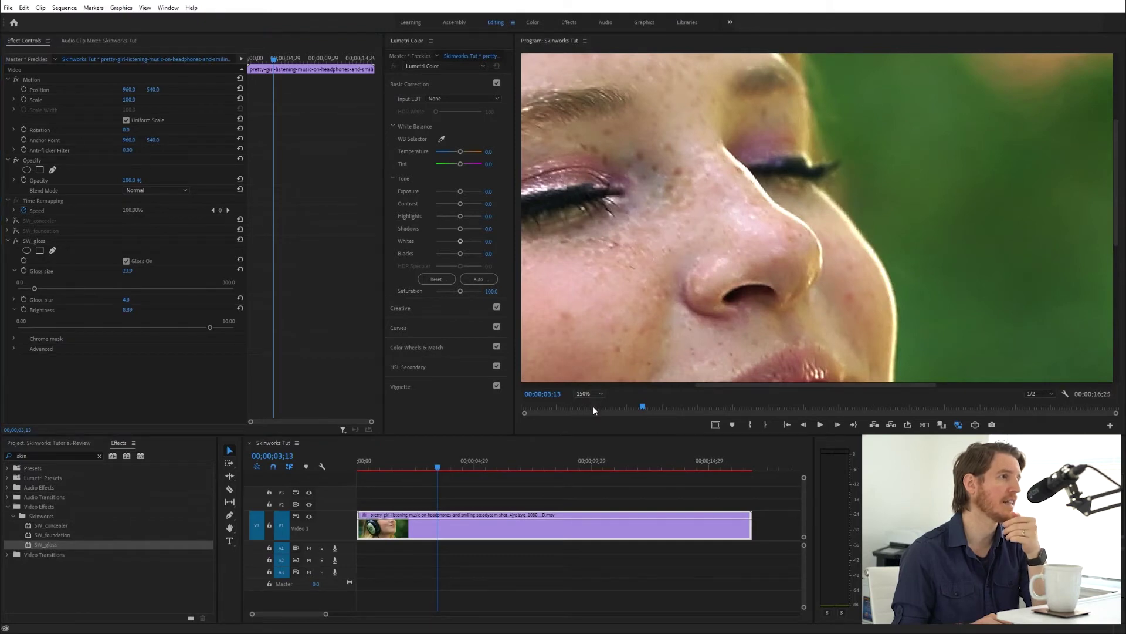
{"action": "left_click", "coordinate": [593, 406]}
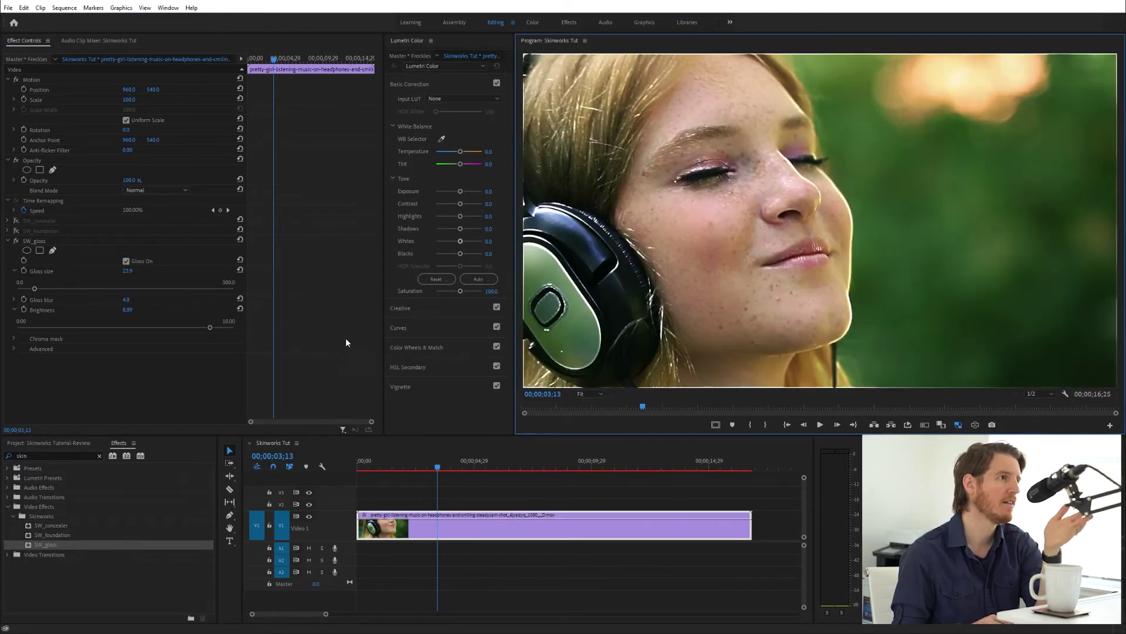
Step: Lower SW_gloss Brightness to about 1.24, then switch the effect off and collapse it
{"action": "left_click_drag", "start_coordinate": [208, 326], "coordinate": [40, 330]}
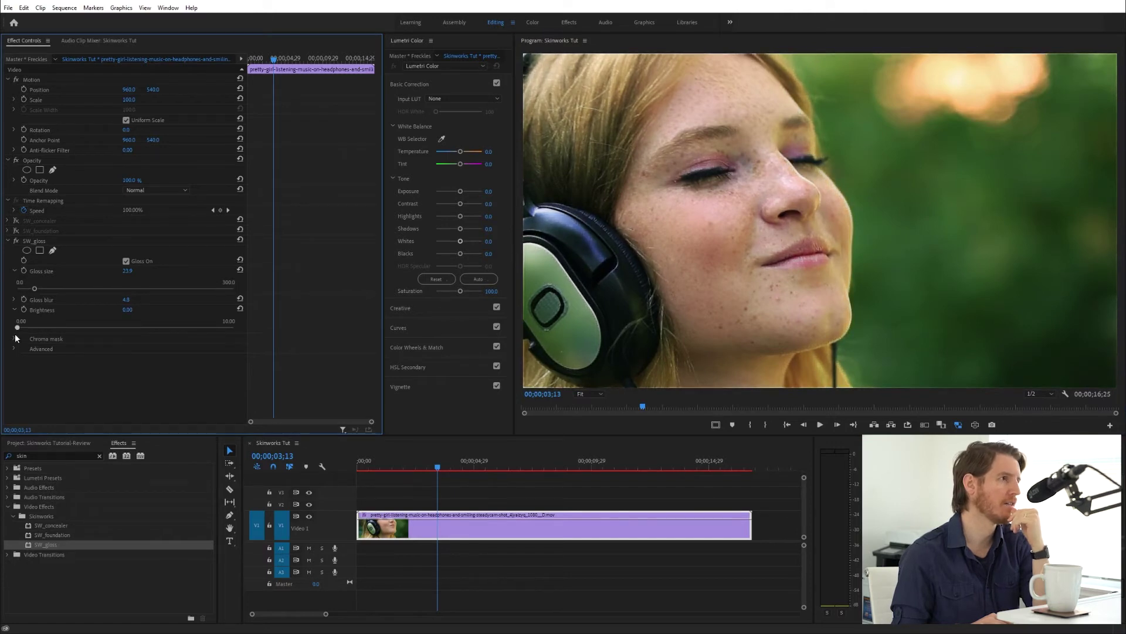
{"action": "left_click", "coordinate": [13, 338]}
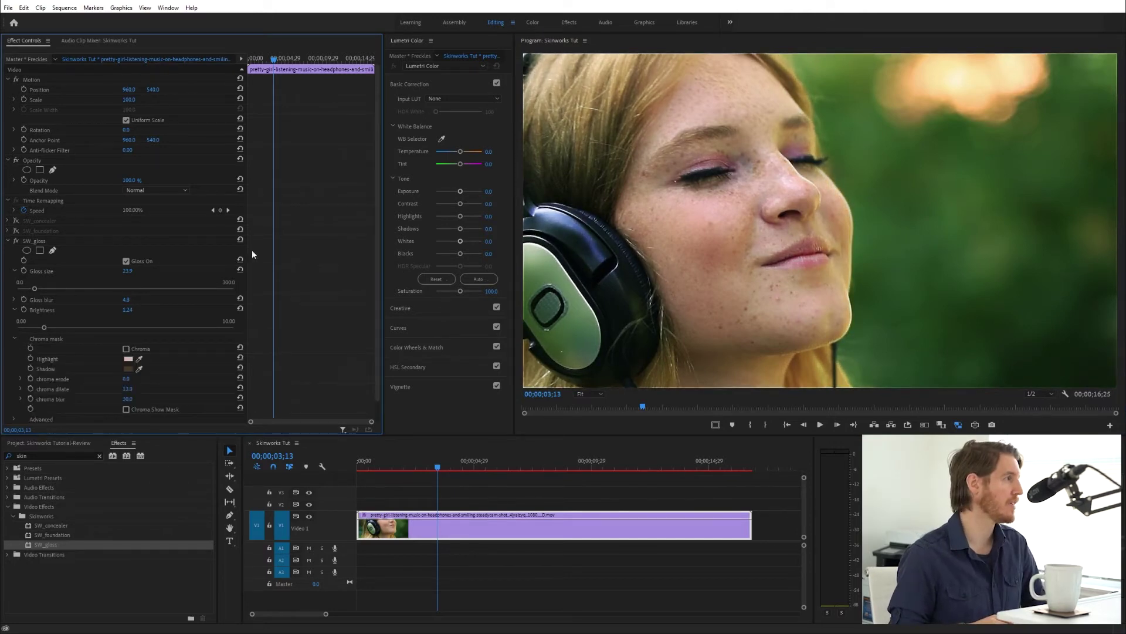
{"action": "left_click", "coordinate": [16, 240]}
{"action": "left_click", "coordinate": [8, 240]}
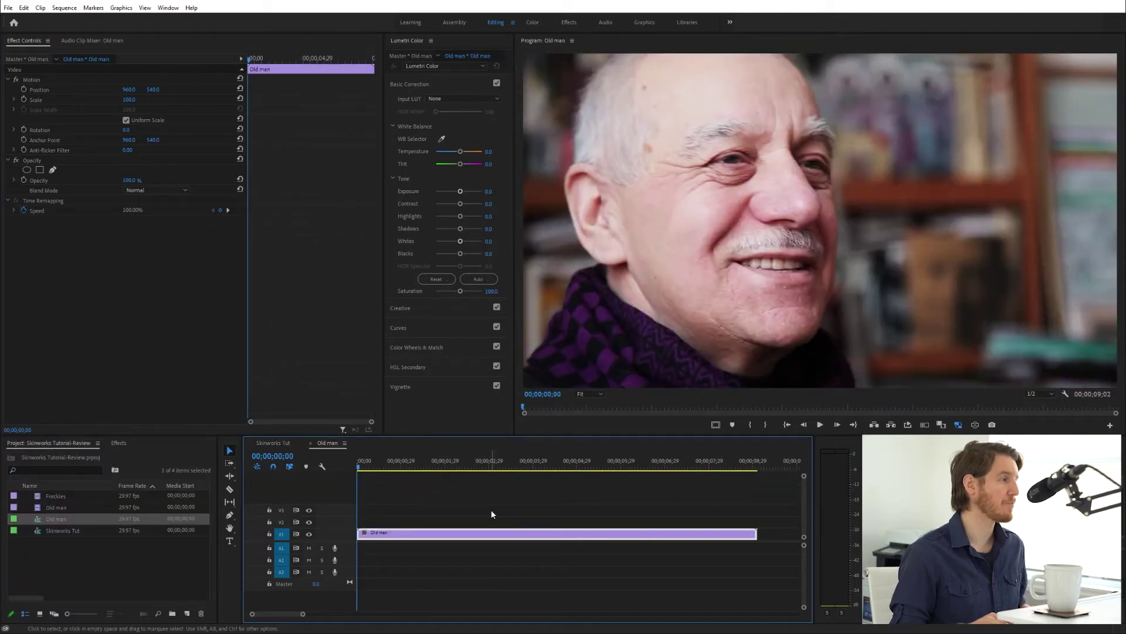
Step: Apply SW_concealer to the Old man clip and zoom the preview to 150% on his face
{"action": "left_click", "coordinate": [115, 444]}
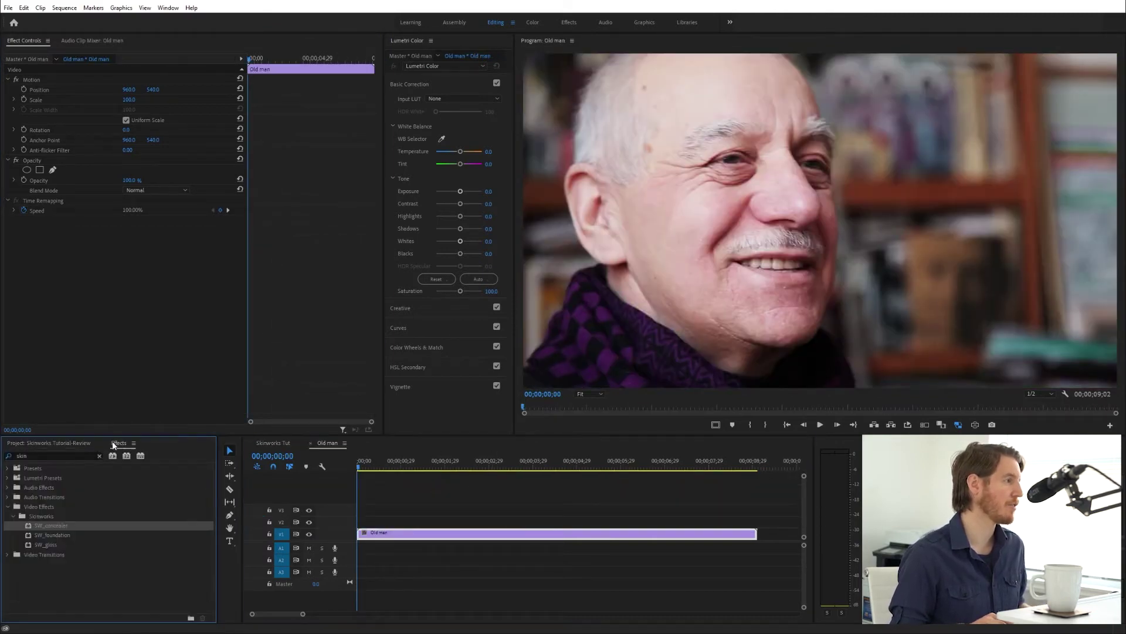
{"action": "left_click_drag", "start_coordinate": [43, 527], "coordinate": [441, 535]}
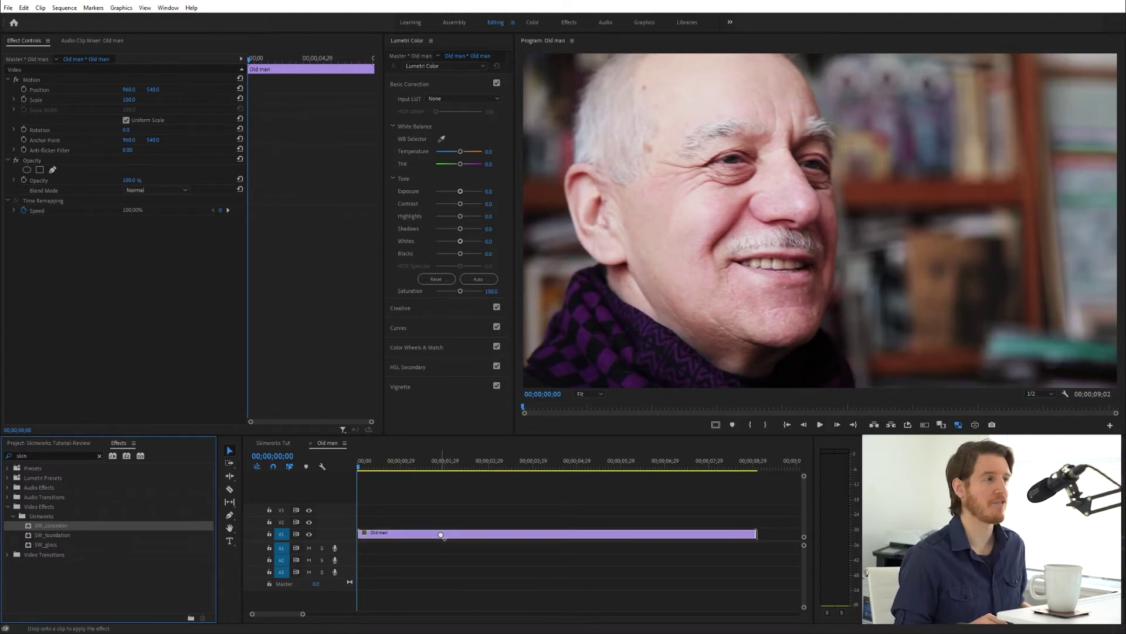
{"action": "left_click_drag", "start_coordinate": [440, 535], "coordinate": [440, 535]}
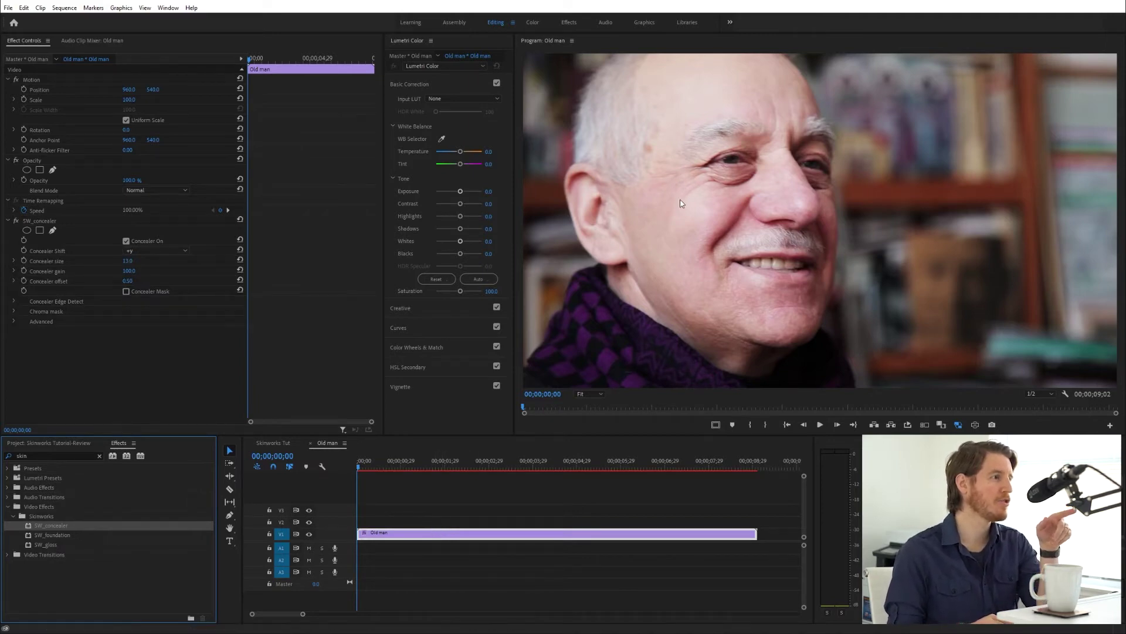
{"action": "left_click", "coordinate": [589, 394]}
{"action": "left_click", "coordinate": [589, 469]}
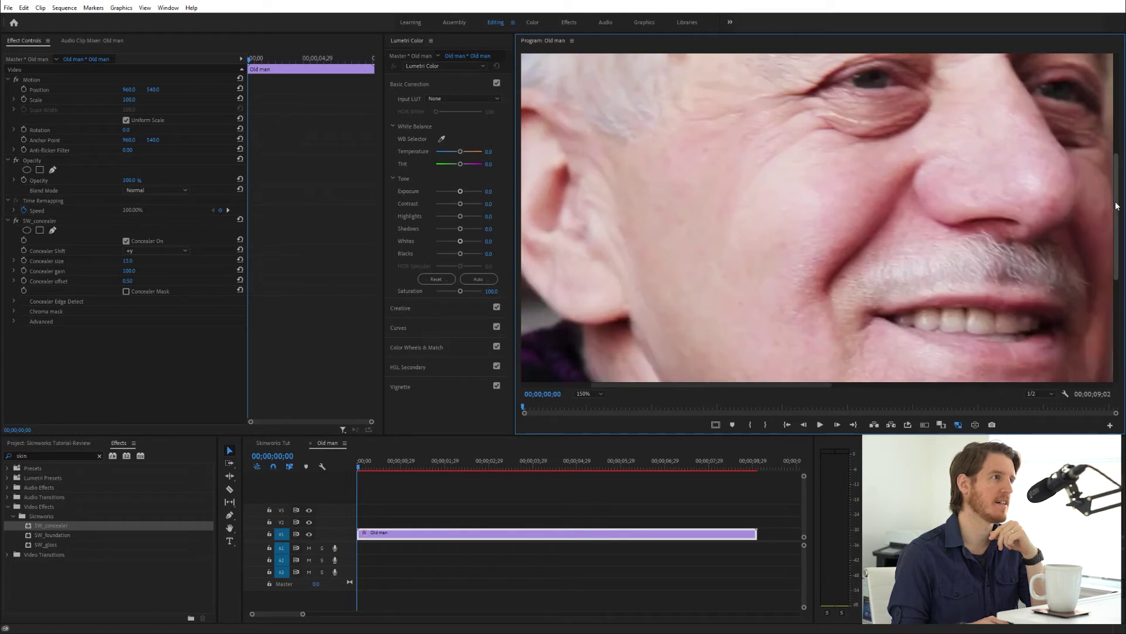
{"action": "scroll", "coordinate": [669, 376], "scroll_direction": "up", "scroll_amount": 2}
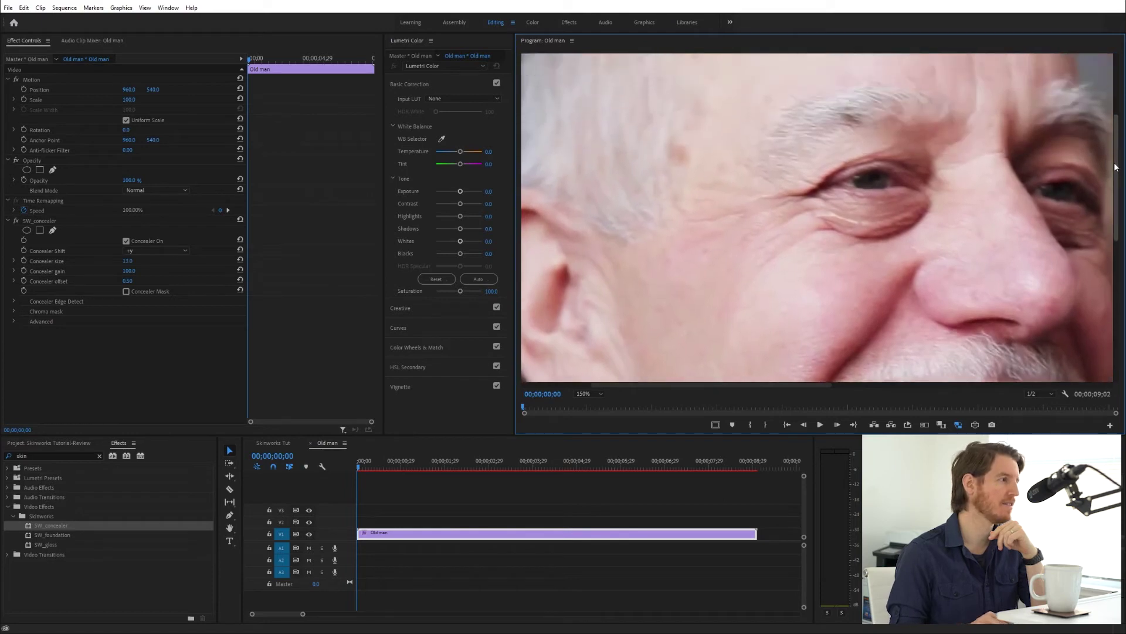
Step: Toggle SW_concealer repeatedly to compare wrinkles with smoothed skin, then stop playback
{"action": "left_click", "coordinate": [15, 221]}
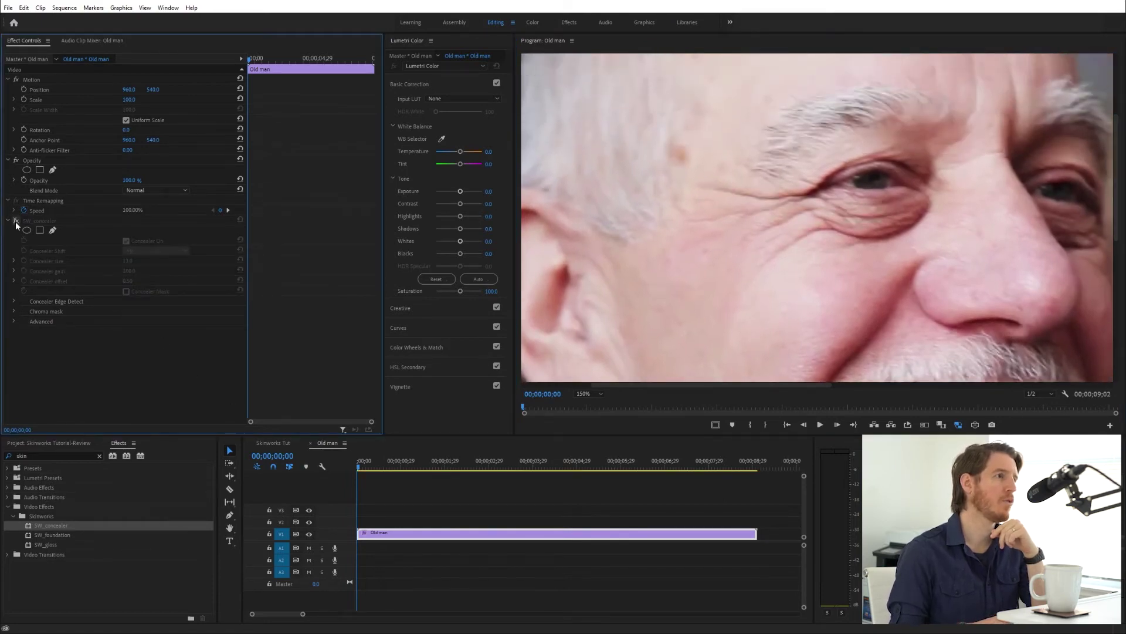
{"action": "left_click", "coordinate": [16, 221]}
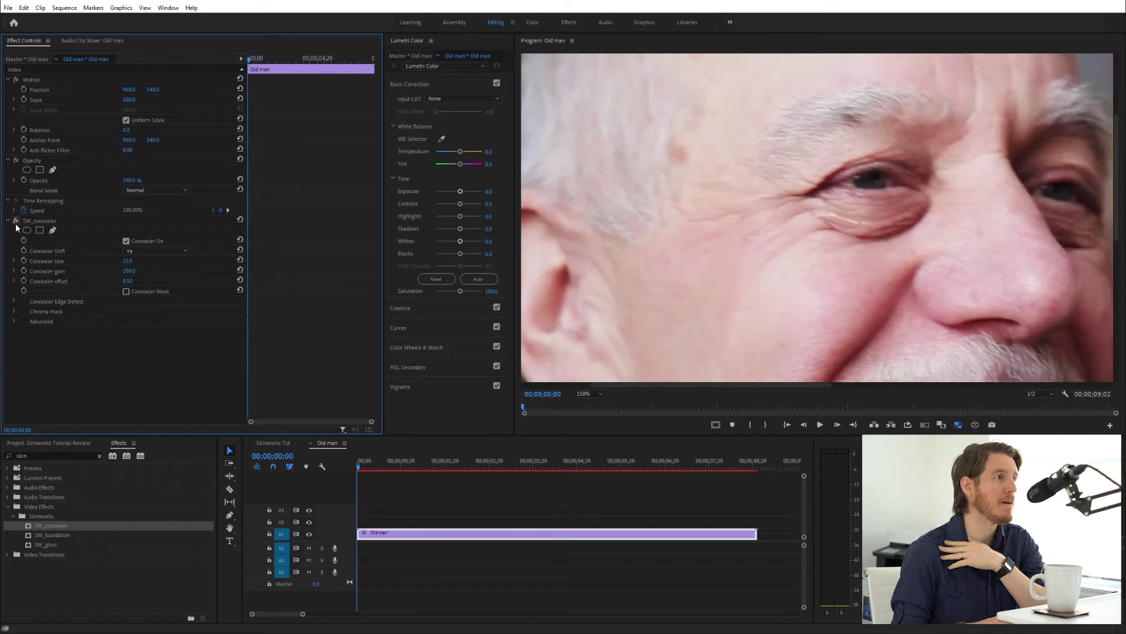
{"action": "left_click", "coordinate": [15, 222]}
{"action": "left_click", "coordinate": [16, 225]}
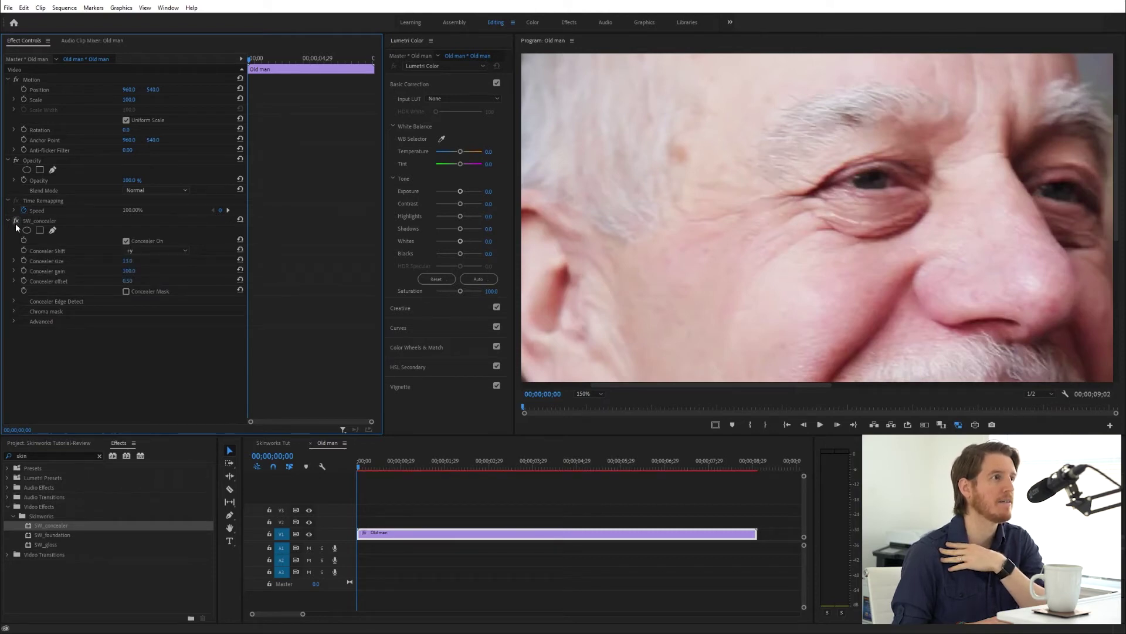
{"action": "left_click", "coordinate": [16, 225]}
{"action": "left_click", "coordinate": [16, 225]}
{"action": "left_click", "coordinate": [16, 226]}
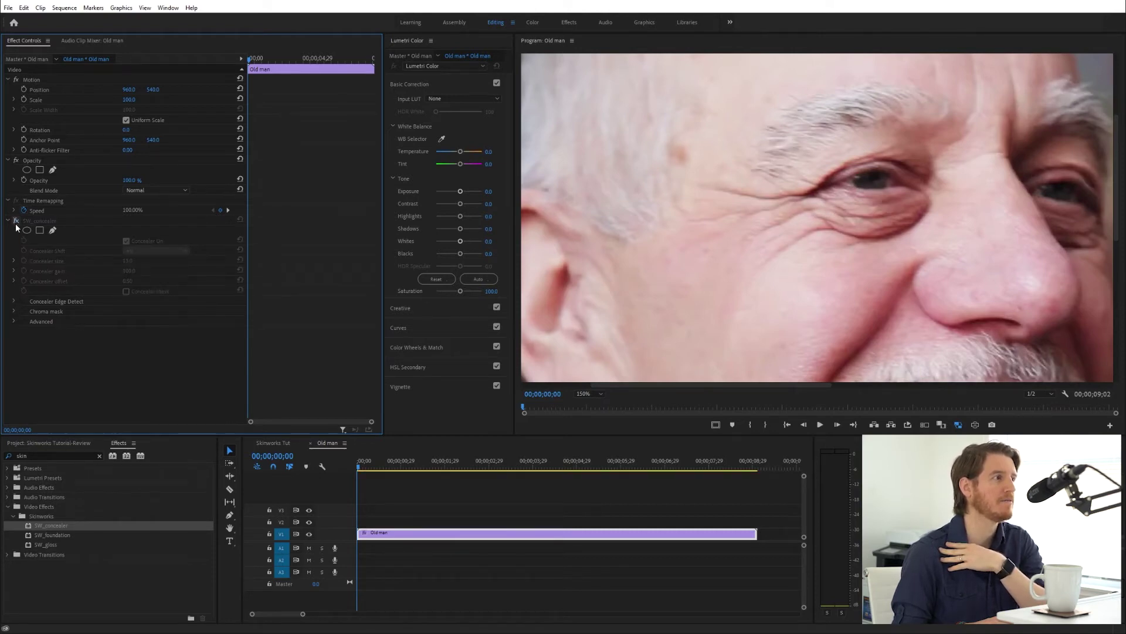
{"action": "left_click", "coordinate": [16, 225]}
{"action": "left_click", "coordinate": [16, 225]}
{"action": "left_click", "coordinate": [16, 226]}
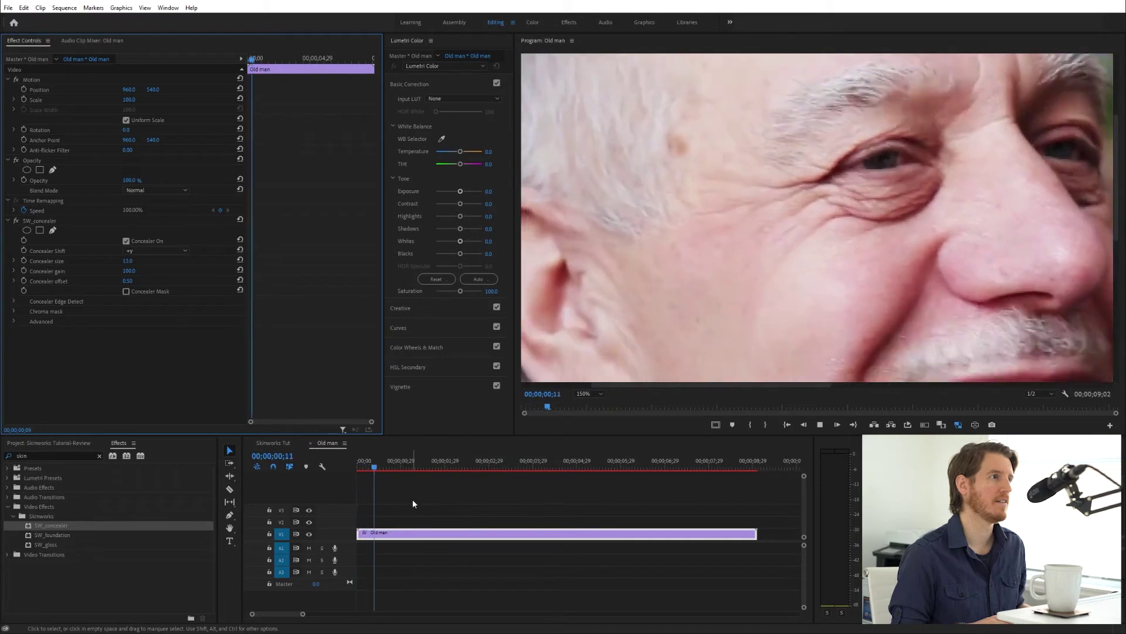
{"action": "key", "text": "space"}
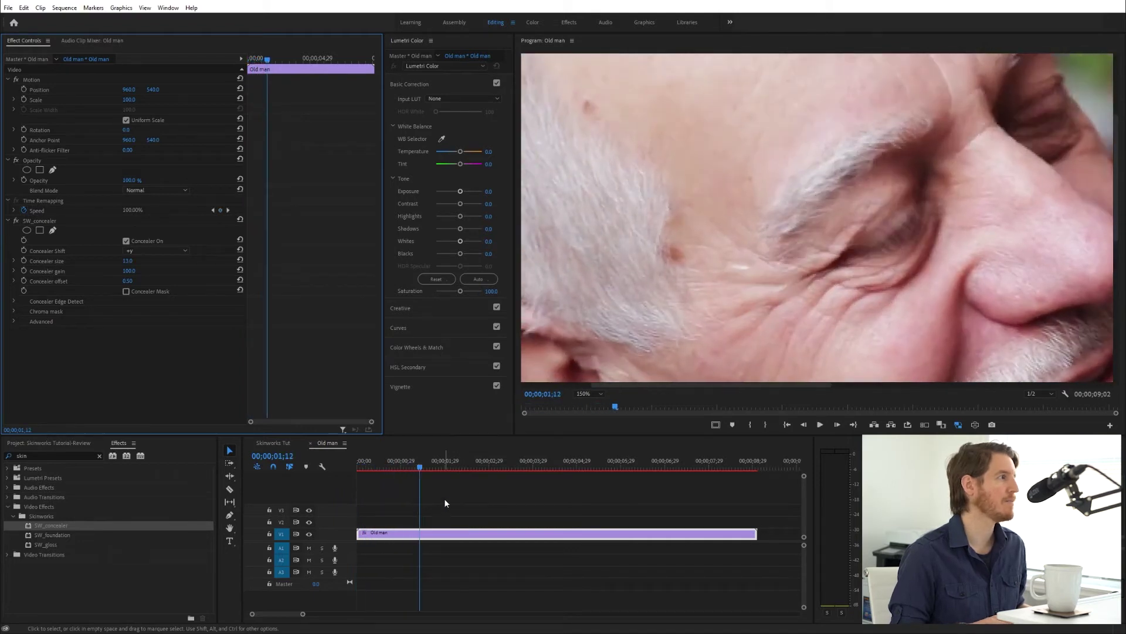
Step: Compare SW_concealer on and off again, leave it on, and set the Program monitor to Fit
{"action": "left_click", "coordinate": [16, 221]}
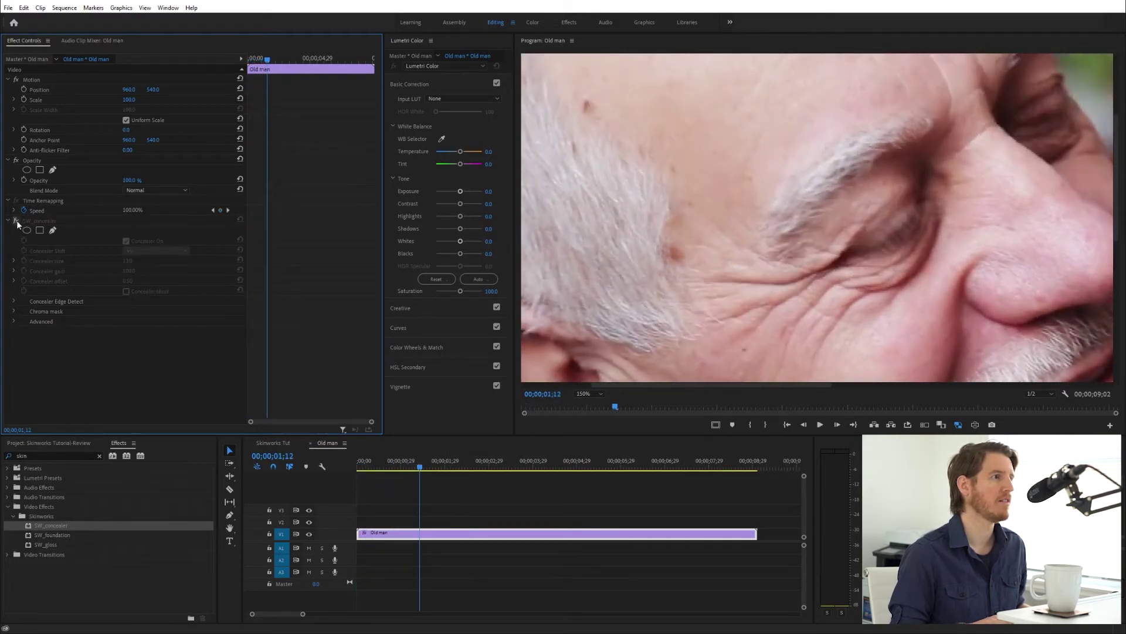
{"action": "left_click", "coordinate": [16, 221]}
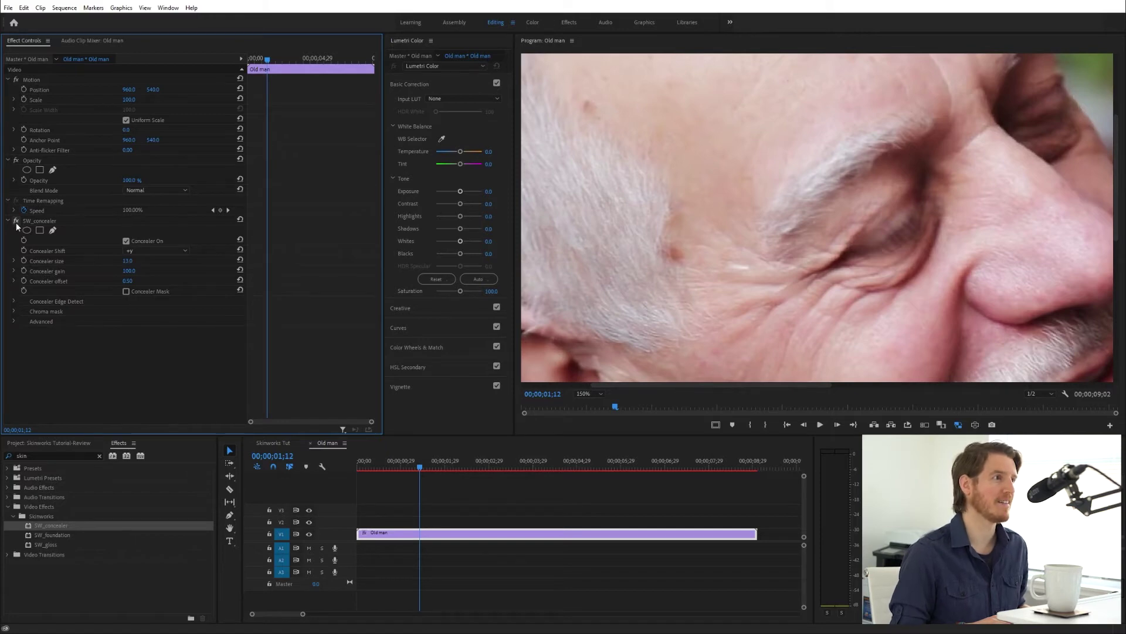
{"action": "left_click", "coordinate": [16, 222]}
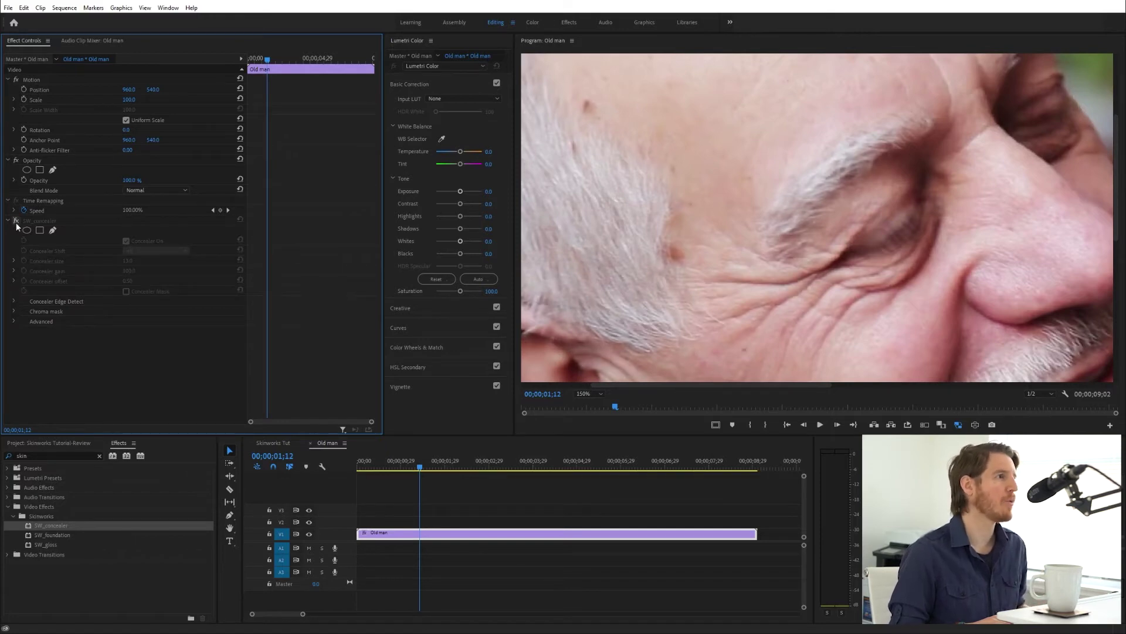
{"action": "left_click", "coordinate": [16, 222]}
{"action": "left_click", "coordinate": [16, 222]}
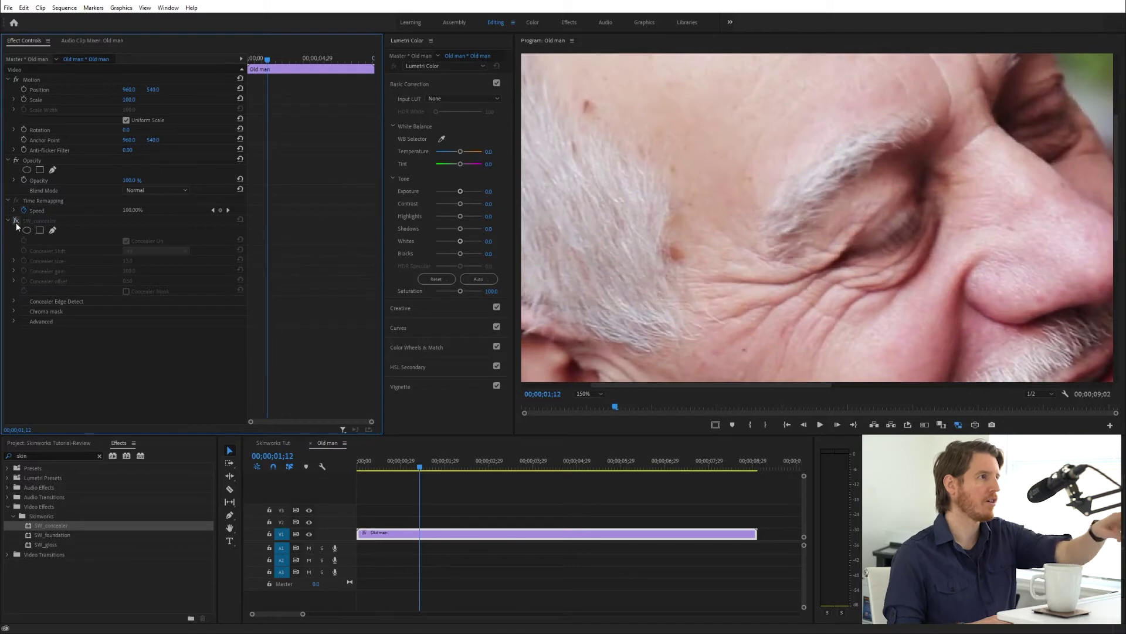
{"action": "left_click", "coordinate": [16, 222]}
{"action": "left_click", "coordinate": [15, 222]}
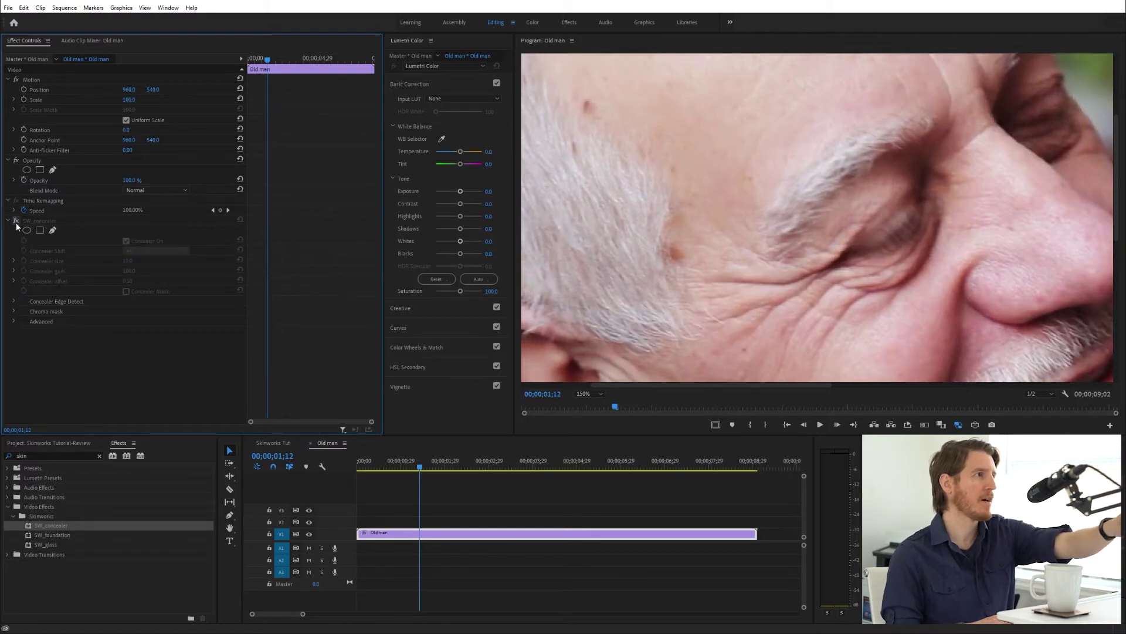
{"action": "left_click", "coordinate": [16, 221]}
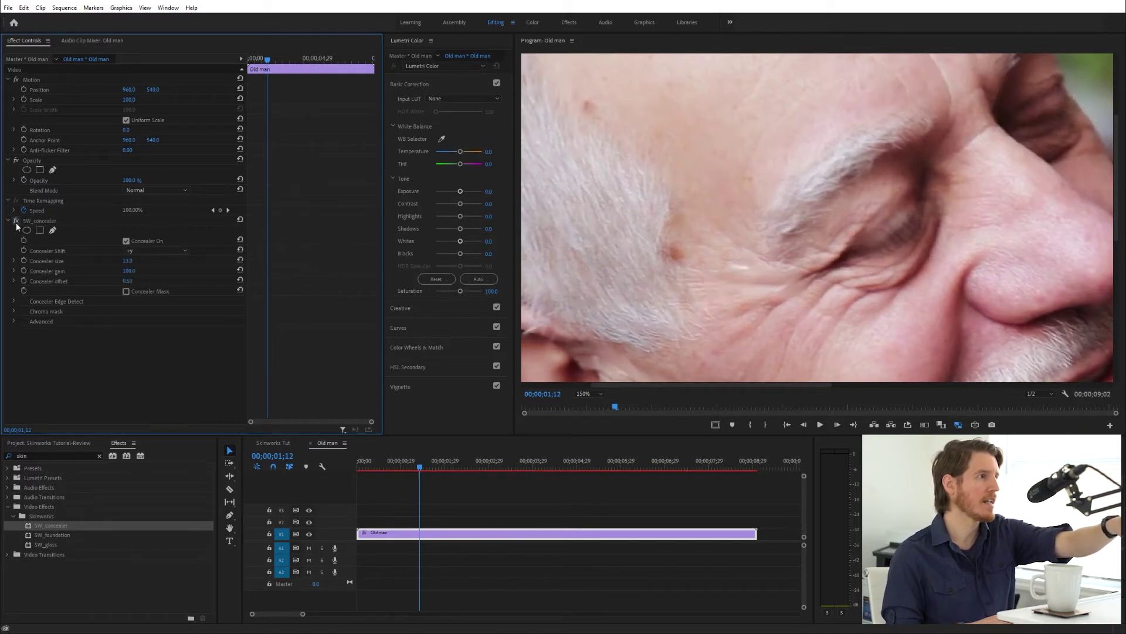
{"action": "left_click", "coordinate": [16, 222]}
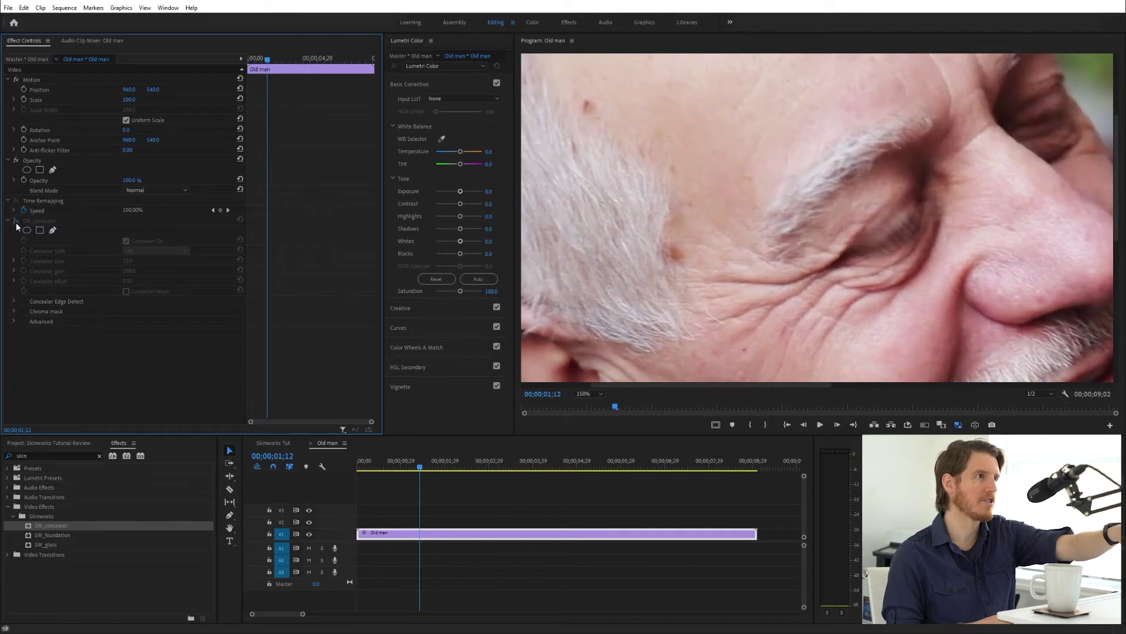
{"action": "left_click", "coordinate": [16, 221]}
{"action": "left_click", "coordinate": [16, 222]}
{"action": "left_click", "coordinate": [16, 222]}
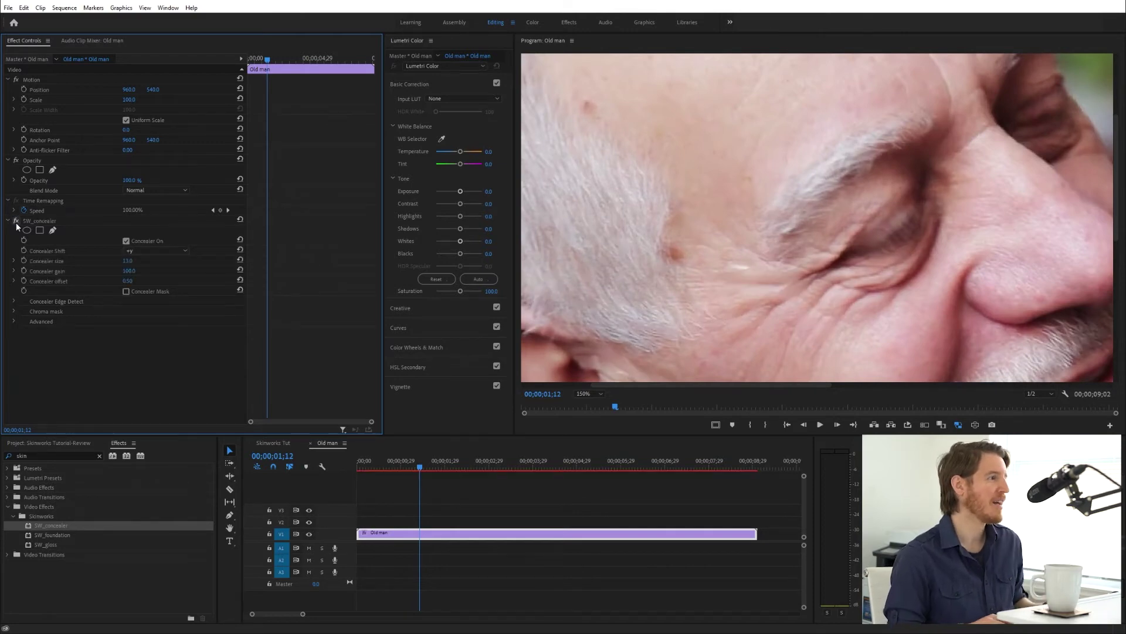
{"action": "left_click", "coordinate": [592, 394]}
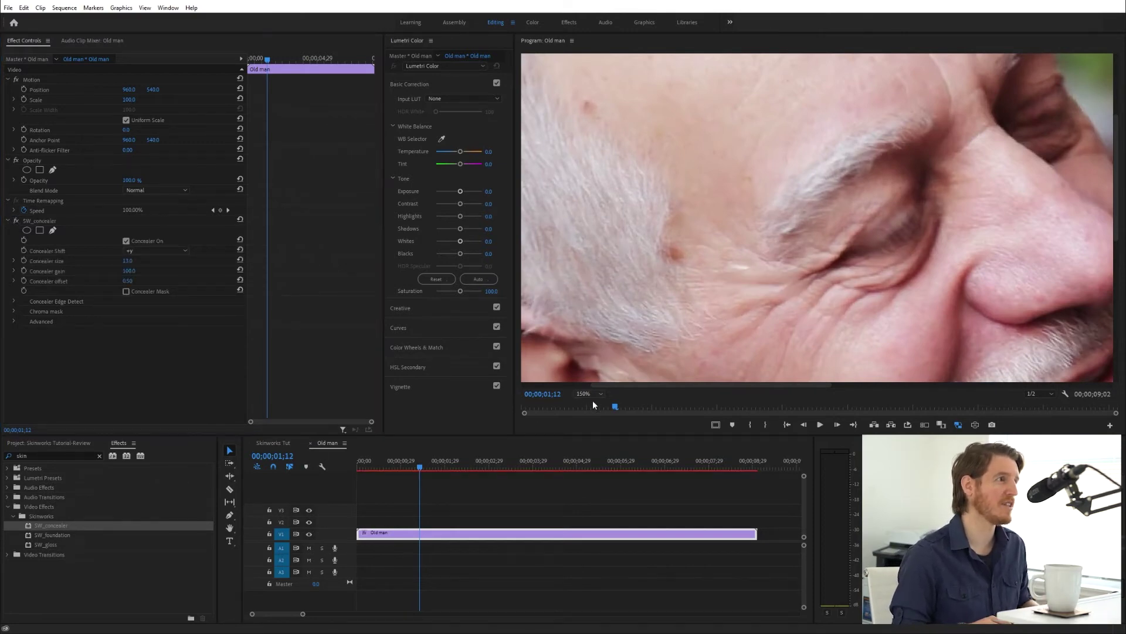
{"action": "left_click", "coordinate": [587, 410]}
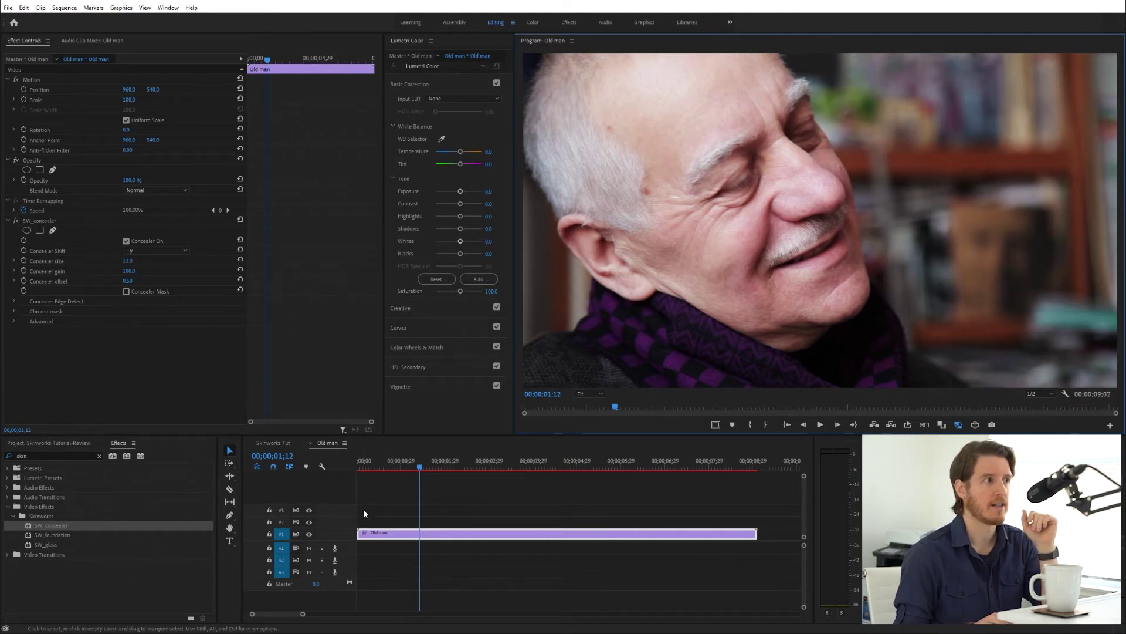
Step: Switch off SW_concealer on the Old man clip so his original wrinkles show
{"action": "left_click", "coordinate": [15, 220]}
{"action": "left_click", "coordinate": [62, 554]}
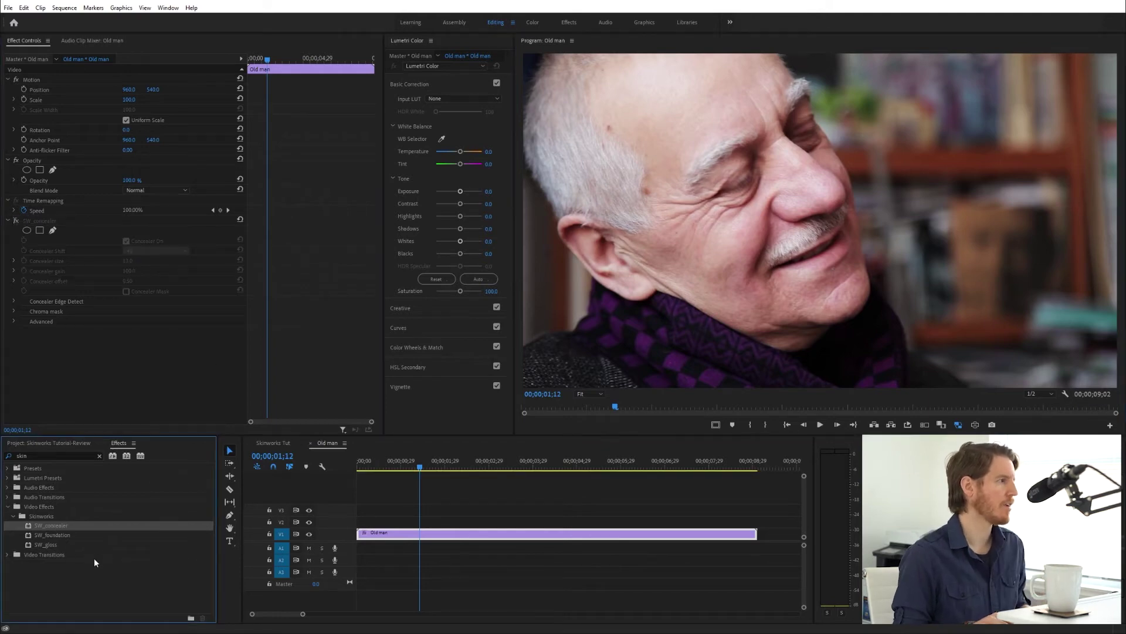
Step: Apply SW_foundation to the Old man clip, collapse SW_concealer, and compare foundation on and off
{"action": "left_click_drag", "start_coordinate": [54, 535], "coordinate": [445, 533]}
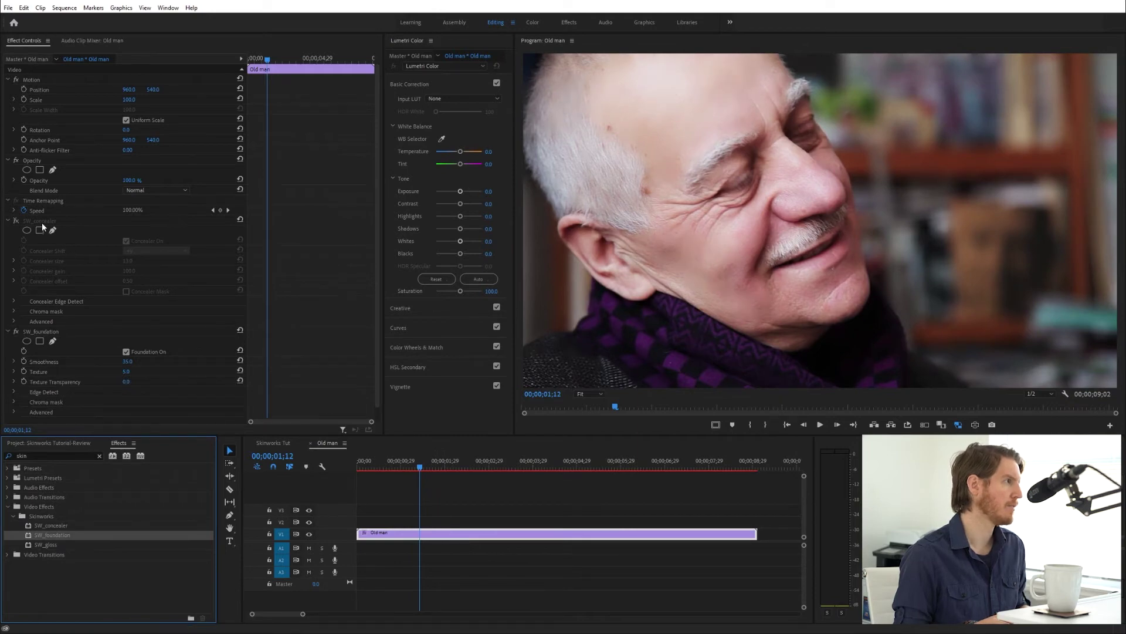
{"action": "left_click", "coordinate": [8, 221]}
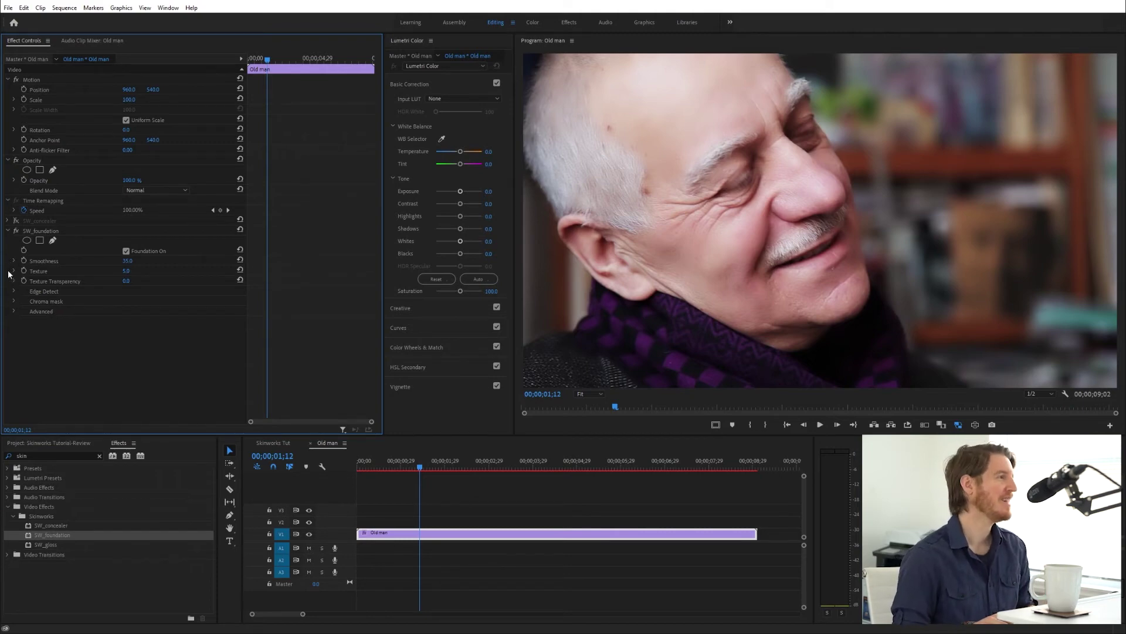
{"action": "left_click", "coordinate": [16, 231]}
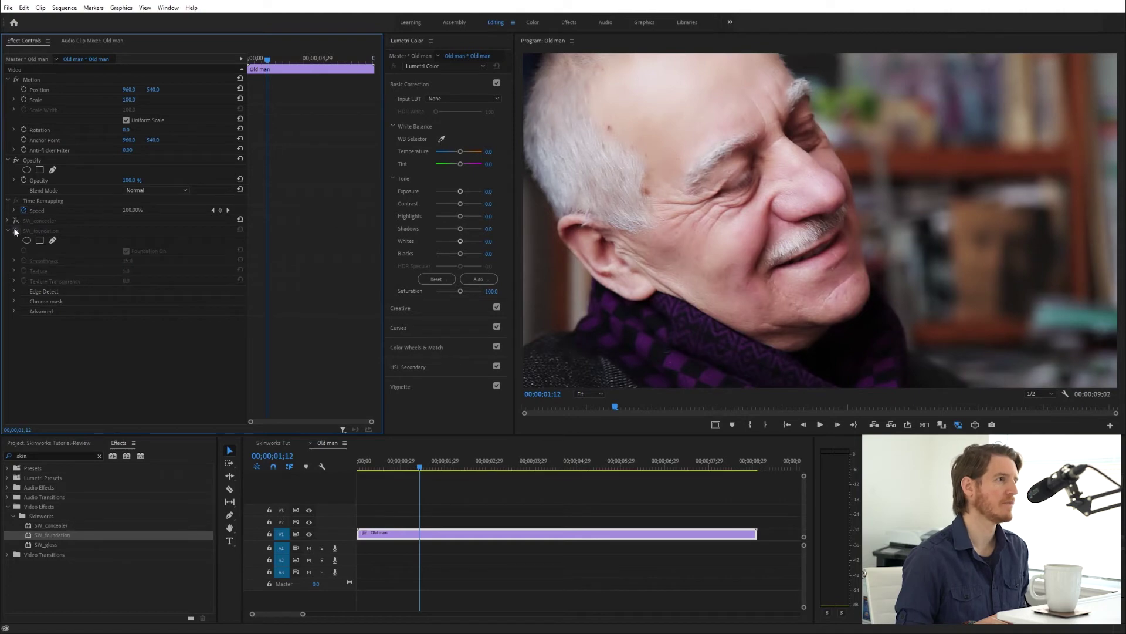
{"action": "left_click", "coordinate": [16, 231]}
{"action": "left_click", "coordinate": [15, 231]}
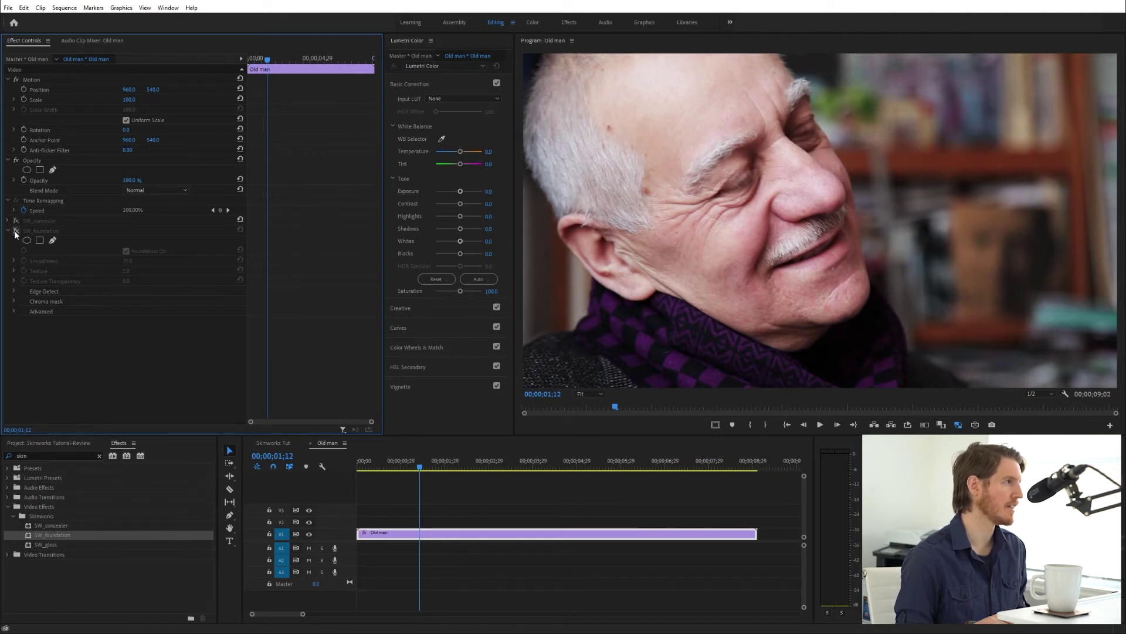
{"action": "left_click", "coordinate": [15, 232]}
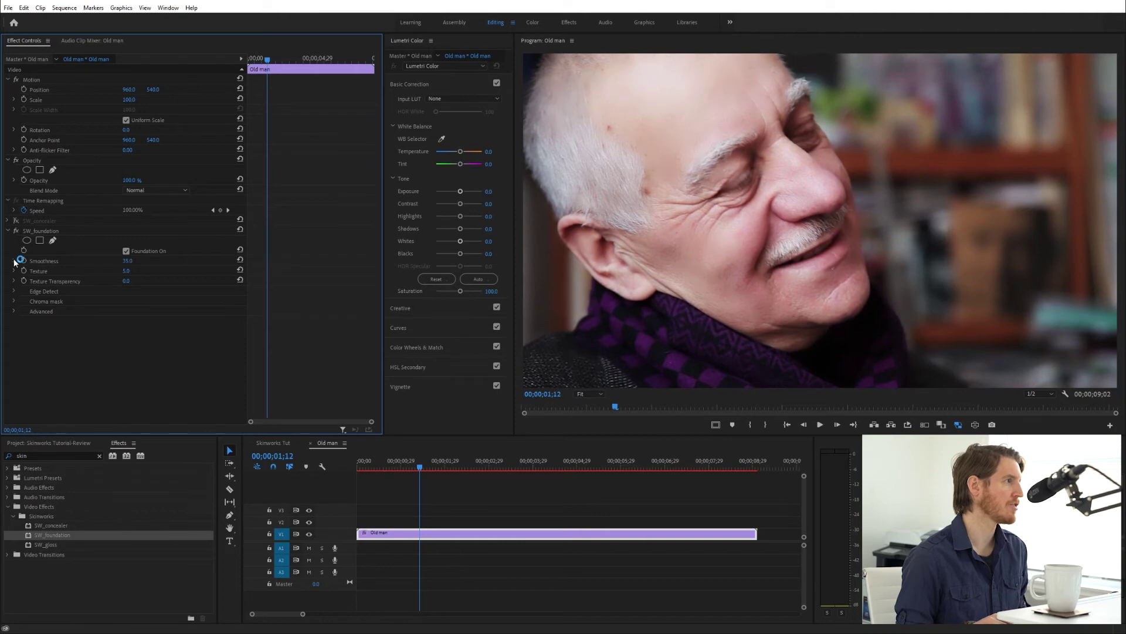
Step: Drop SW_foundation Smoothness to 0.0, compare on/off, and settle Texture at about 17.6
{"action": "left_click", "coordinate": [13, 260]}
{"action": "left_click_drag", "start_coordinate": [94, 278], "coordinate": [5, 281]}
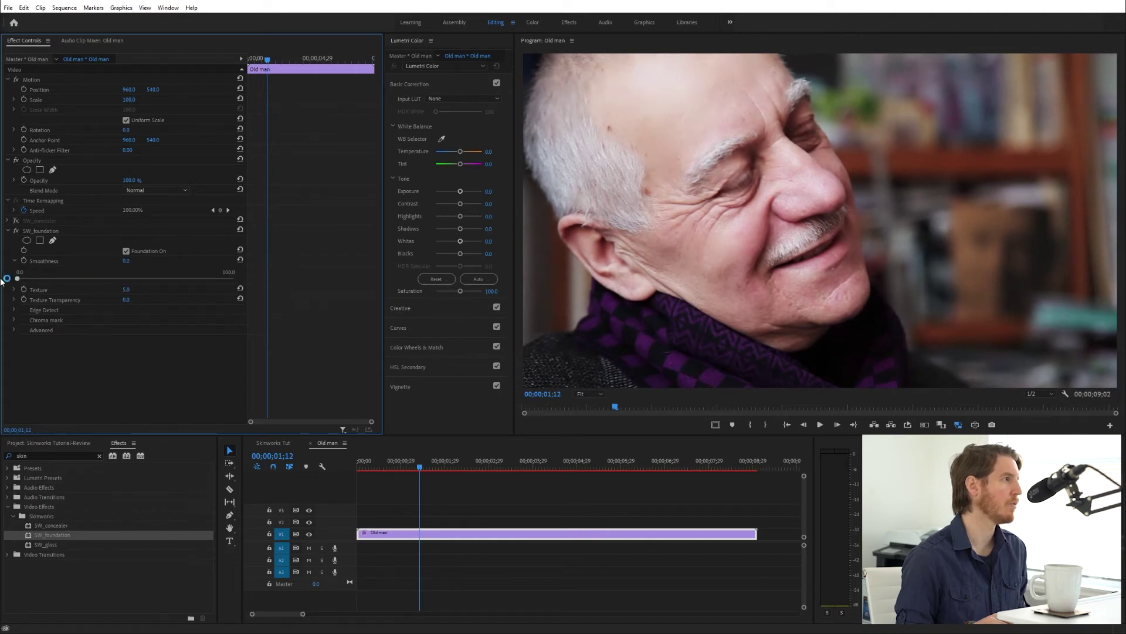
{"action": "left_click", "coordinate": [14, 290]}
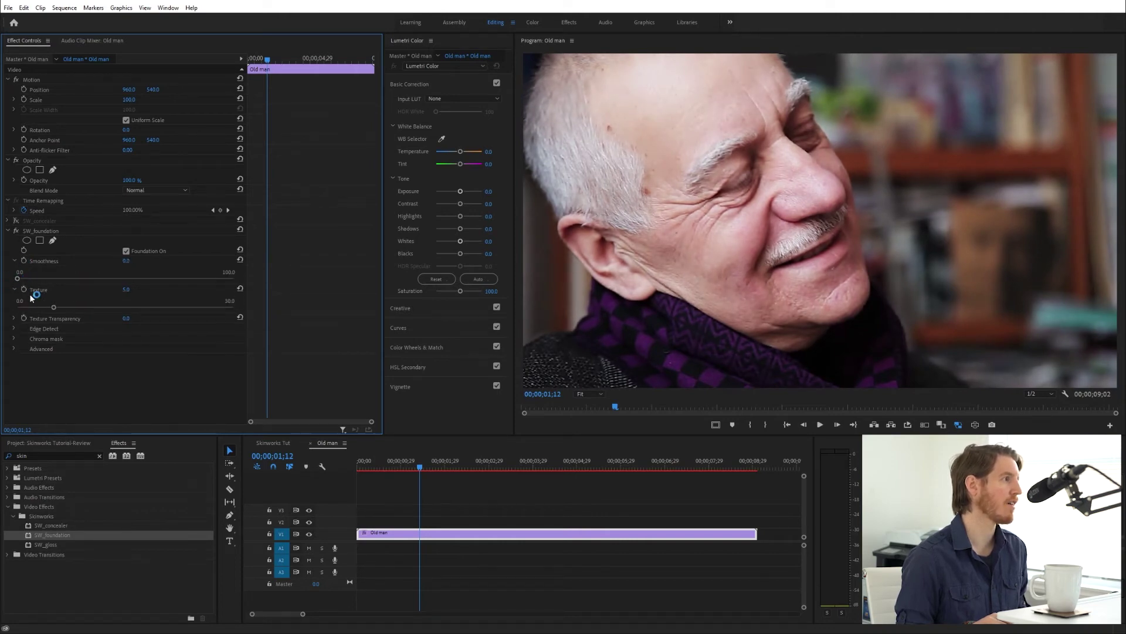
{"action": "left_click_drag", "start_coordinate": [54, 308], "coordinate": [227, 308]}
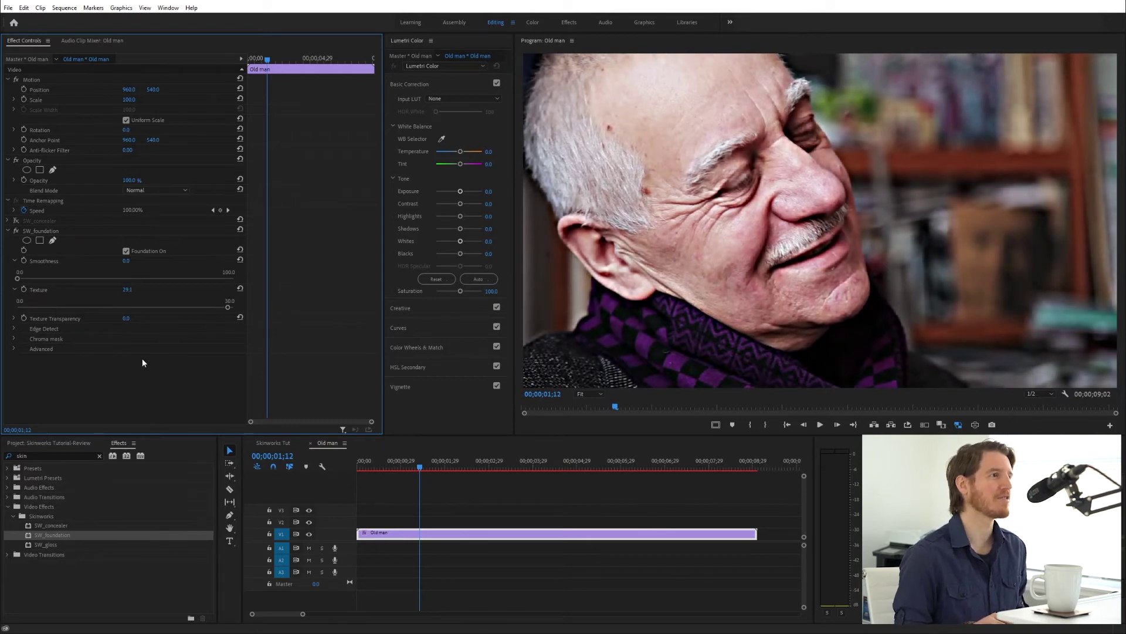
{"action": "left_click", "coordinate": [16, 231]}
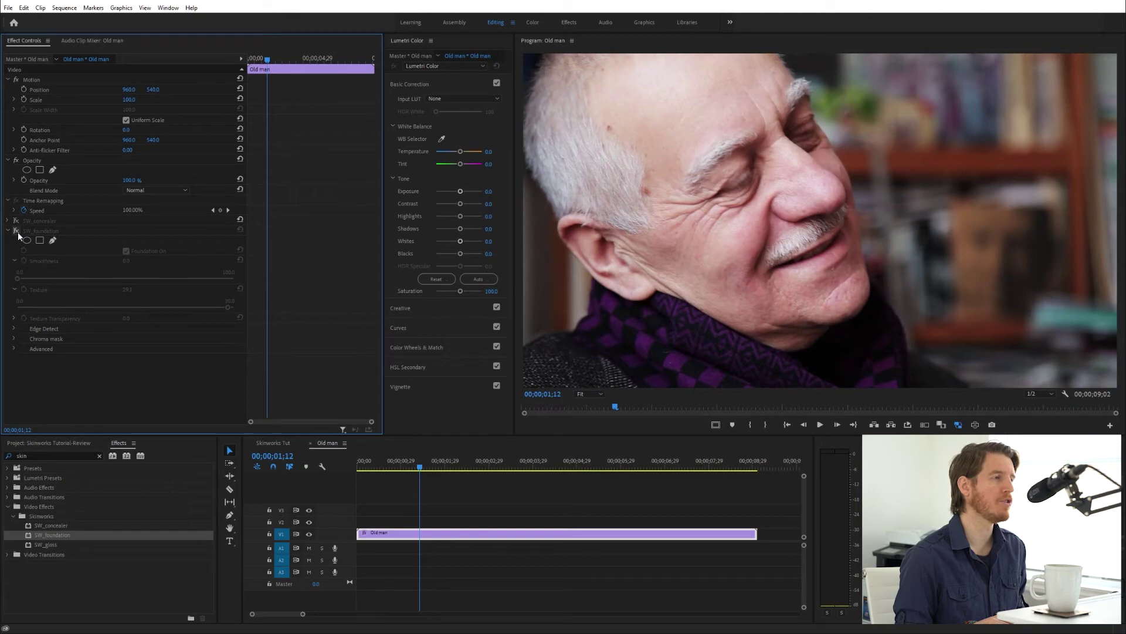
{"action": "left_click", "coordinate": [16, 231]}
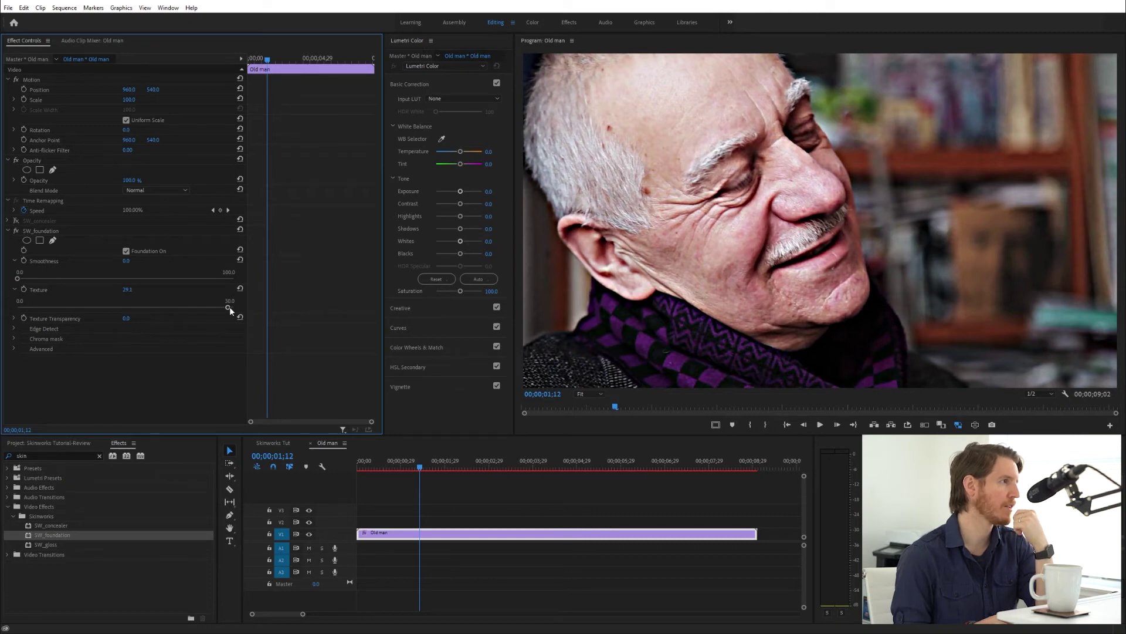
{"action": "left_click_drag", "start_coordinate": [229, 308], "coordinate": [144, 308]}
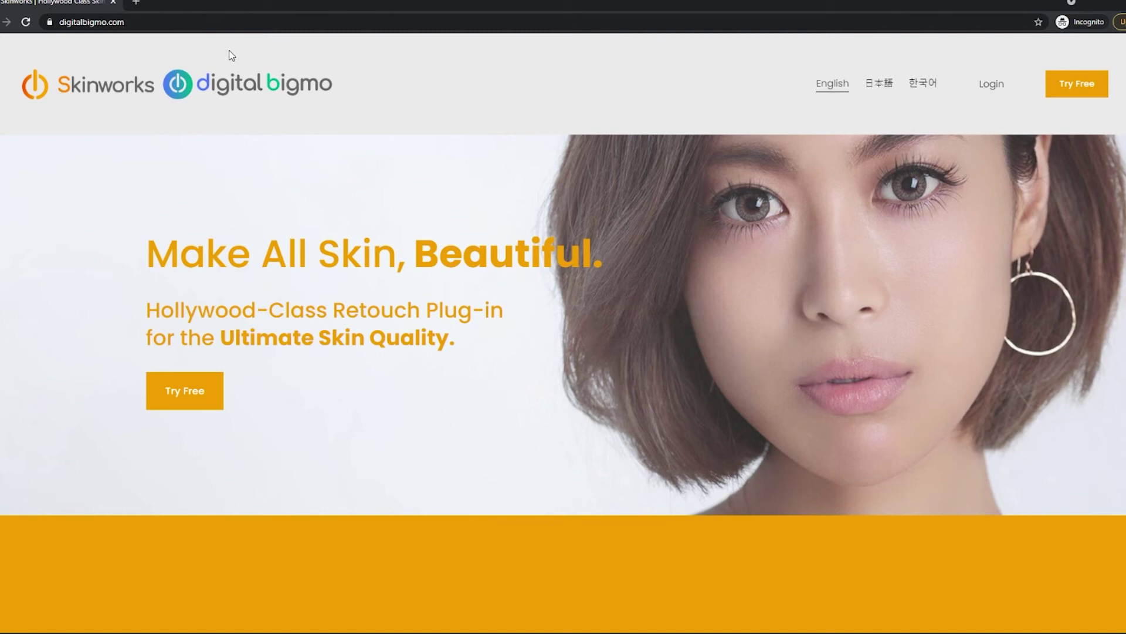
Step: Open the Skinworks free-trial page and download the Windows version
{"action": "left_click", "coordinate": [1065, 92]}
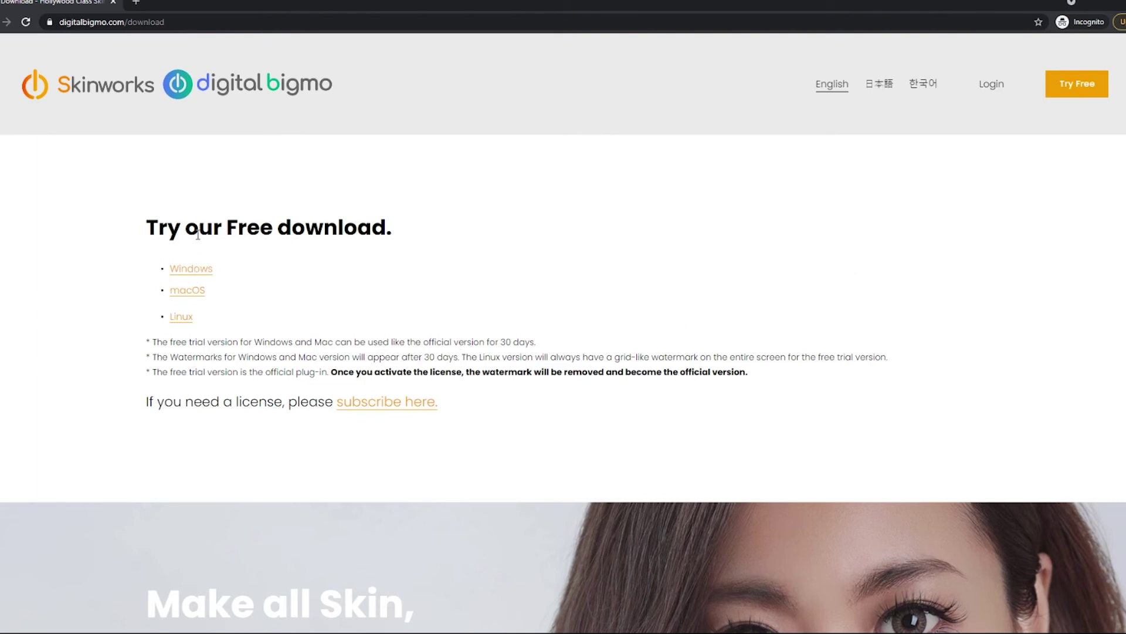
{"action": "left_click", "coordinate": [200, 277]}
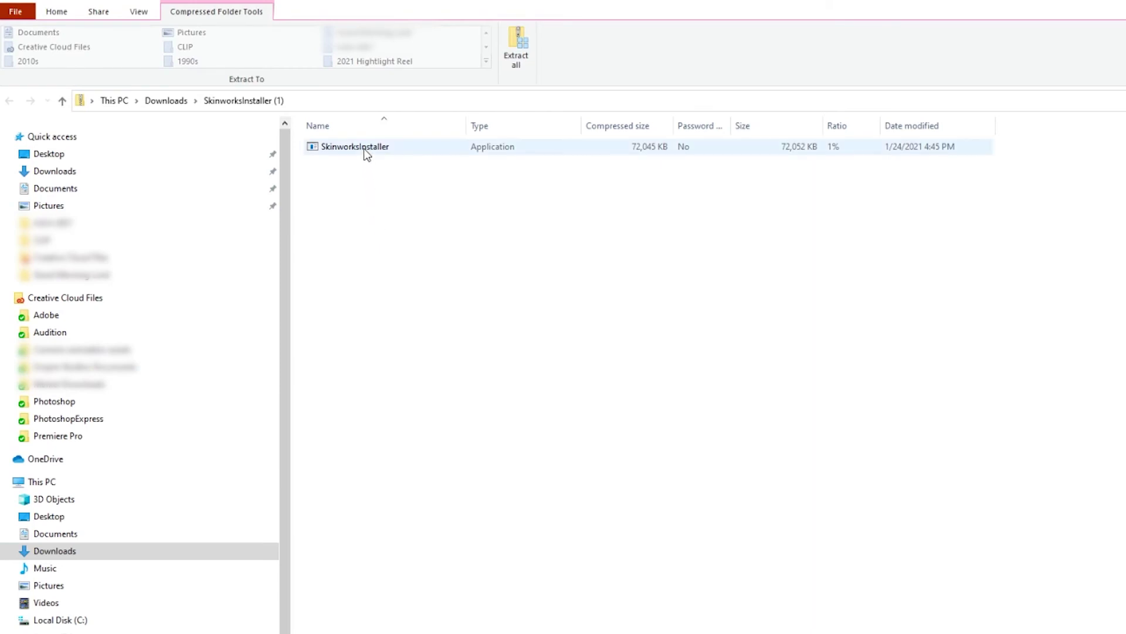
Step: Launch SkinworksInstaller from the extracted Downloads folder
{"action": "left_click", "coordinate": [364, 149]}
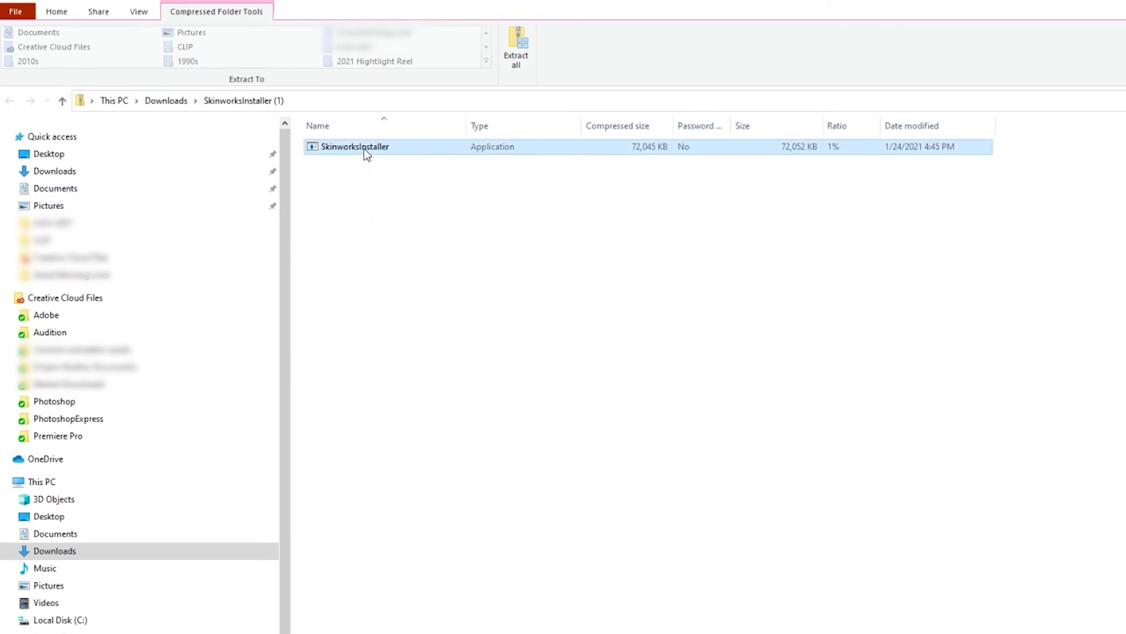
{"action": "double_click", "coordinate": [364, 149]}
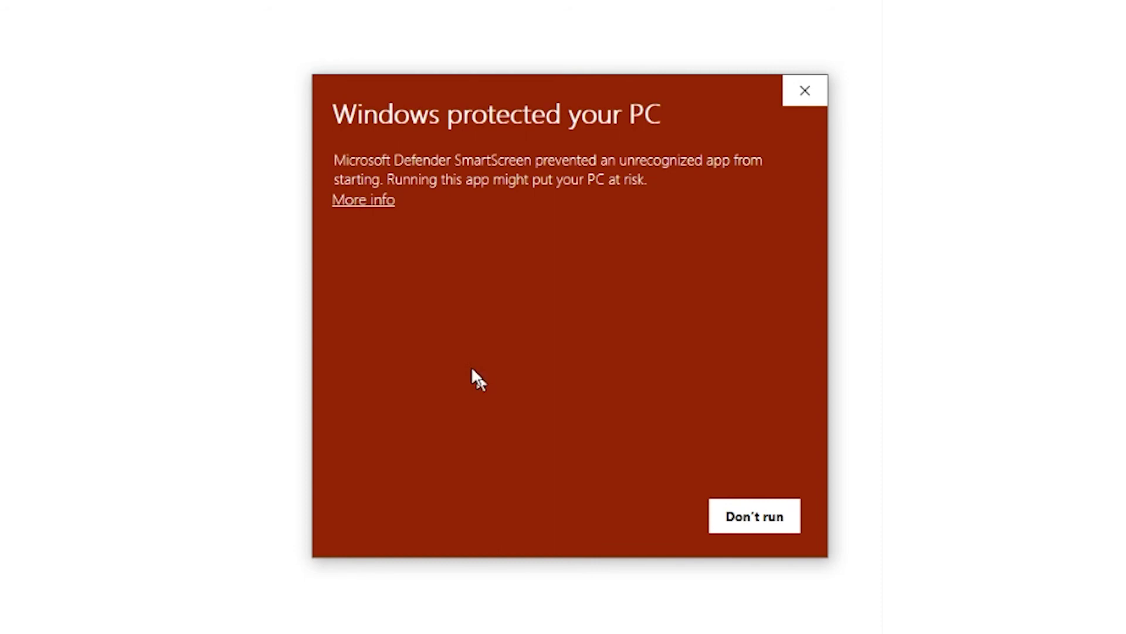
Step: Override the SmartScreen and Norton Download Insight warnings to launch the SkinWorks installer
{"action": "left_click", "coordinate": [376, 200]}
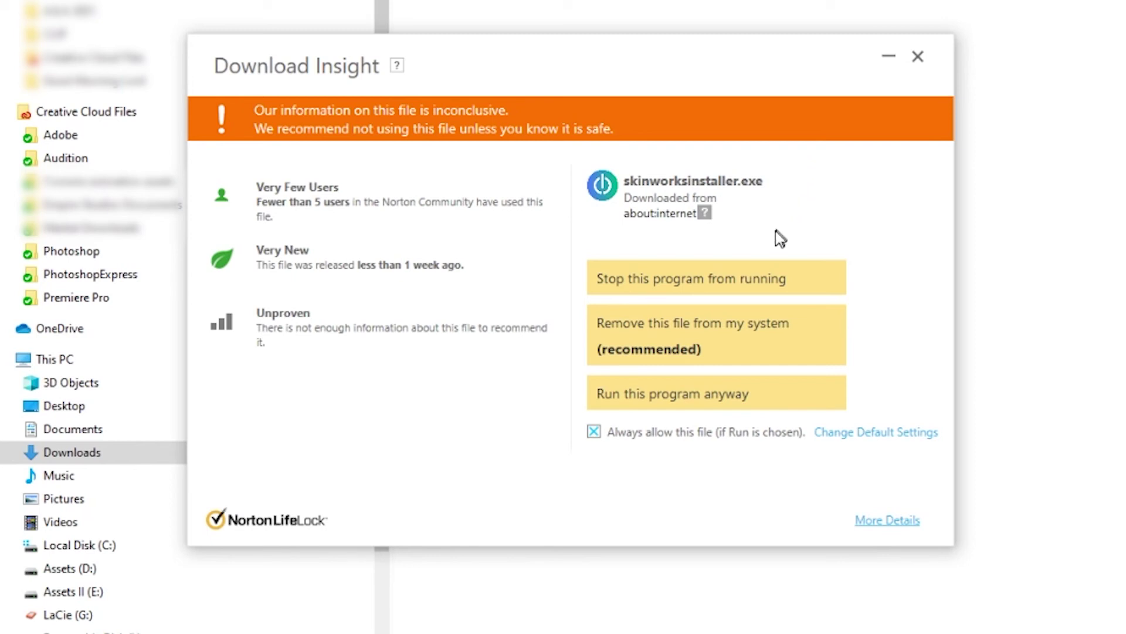
{"action": "left_click", "coordinate": [757, 404]}
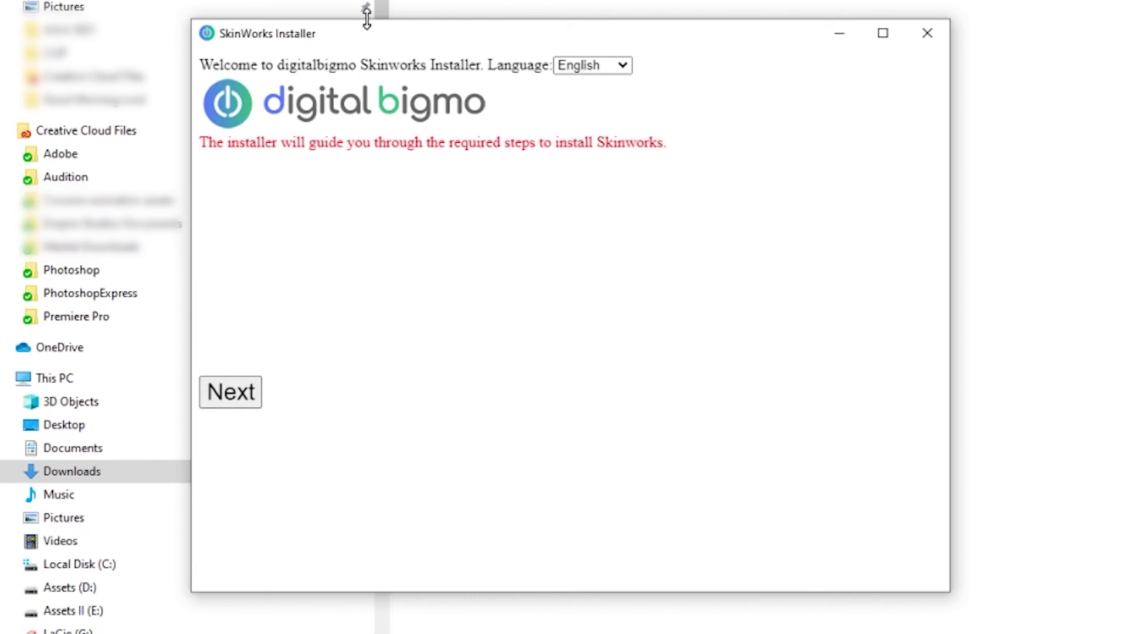
Step: Accept the SkinWorks EULA, install the Trial version, and finish the installer
{"action": "left_click_drag", "start_coordinate": [372, 38], "coordinate": [654, 46]}
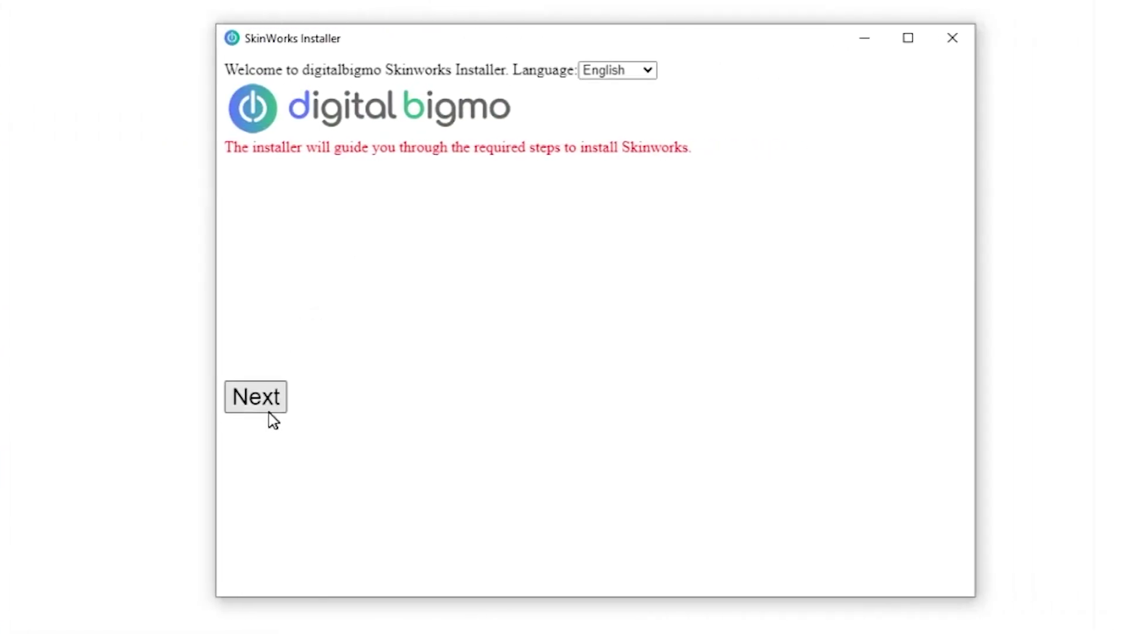
{"action": "left_click", "coordinate": [267, 410]}
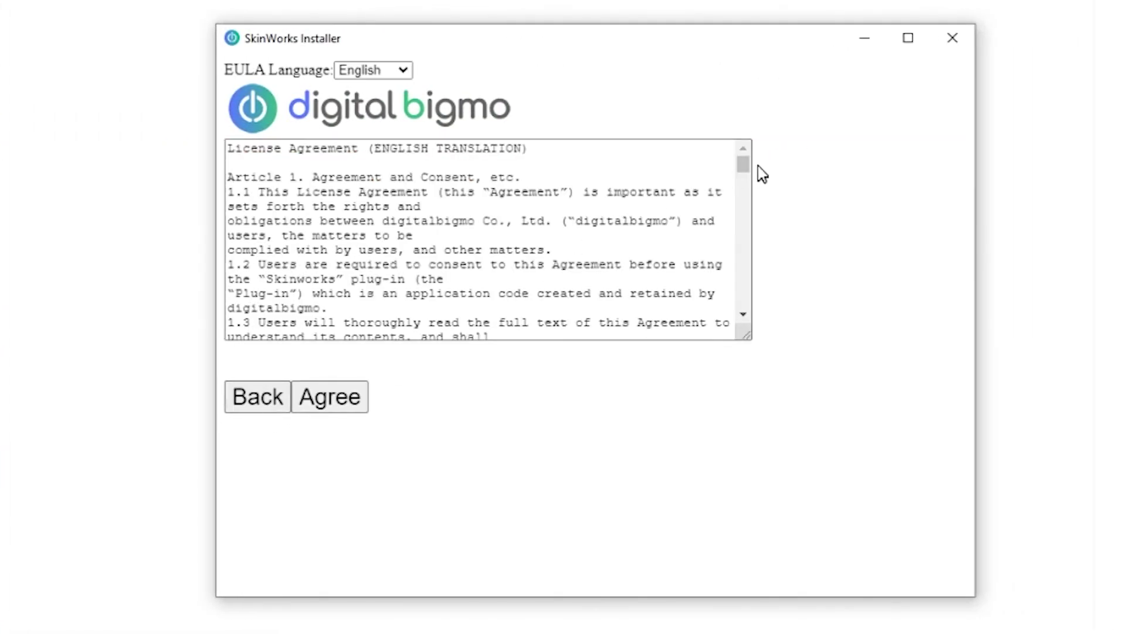
{"action": "left_click_drag", "start_coordinate": [744, 166], "coordinate": [760, 314]}
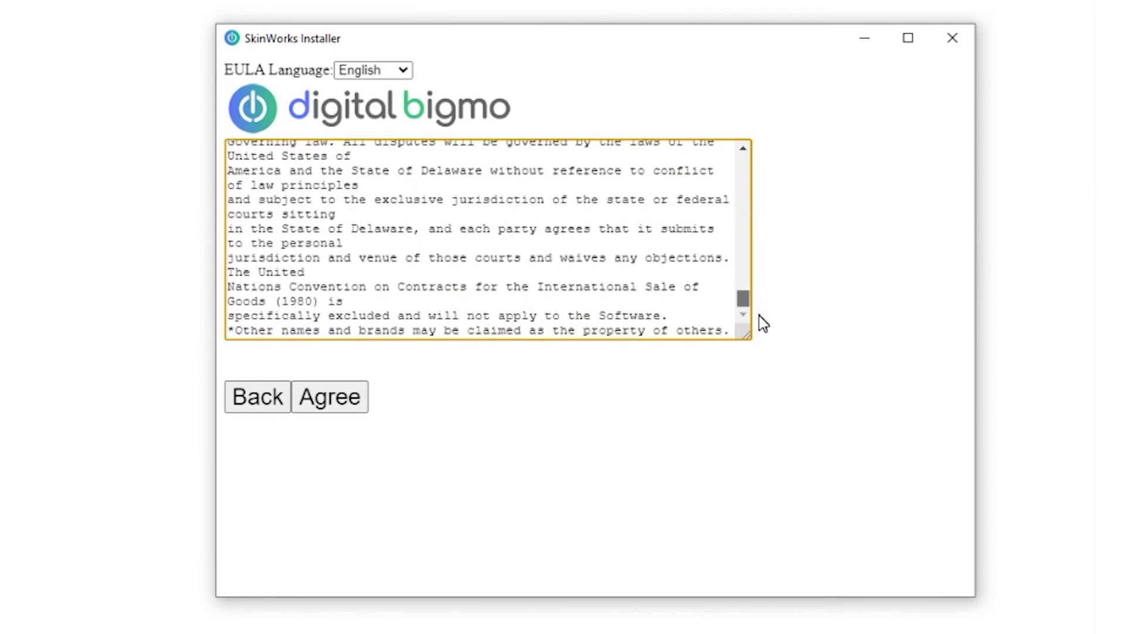
{"action": "left_click", "coordinate": [329, 410]}
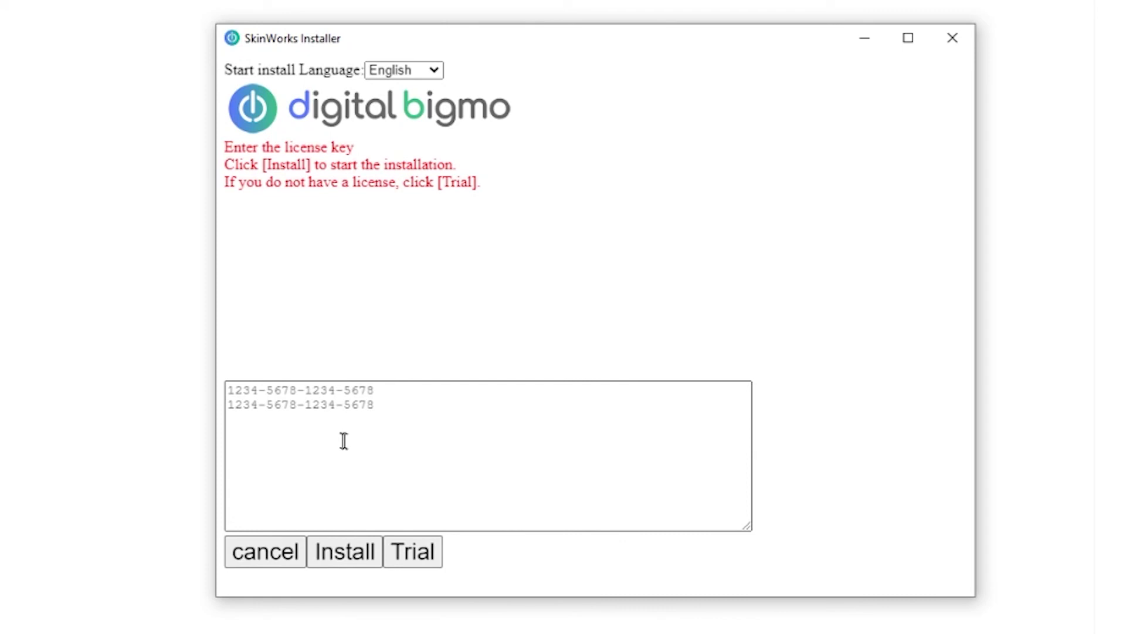
{"action": "left_click", "coordinate": [419, 561]}
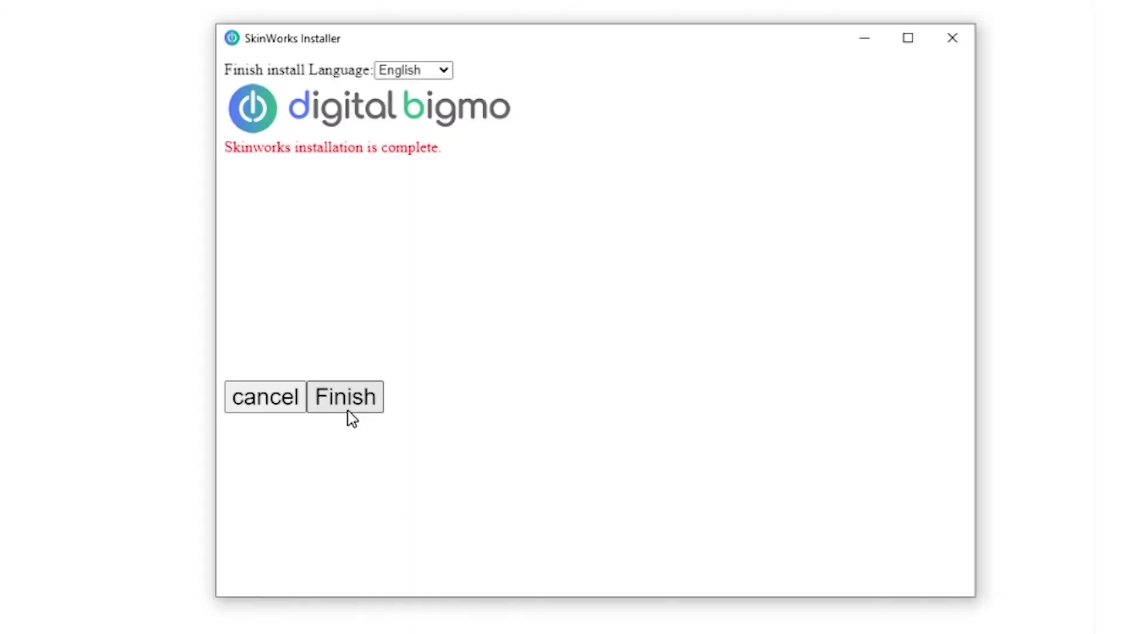
{"action": "left_click", "coordinate": [346, 397]}
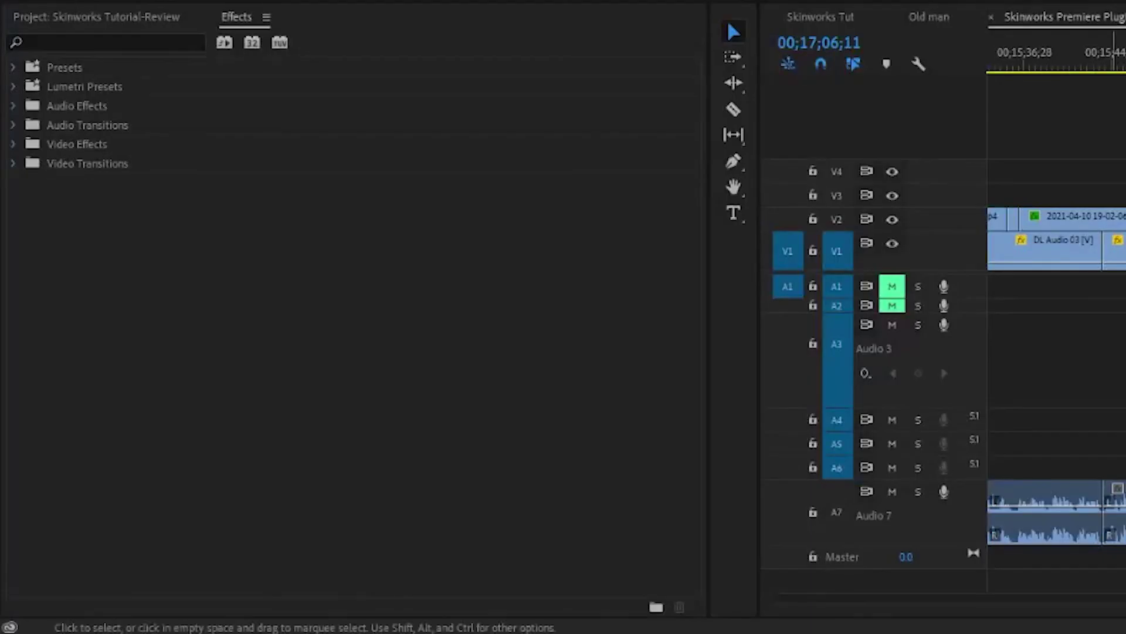
Step: Expand Video Effects and the Skinworks folder to show SW_concealer, SW_foundation and SW_gloss
{"action": "left_click", "coordinate": [11, 145]}
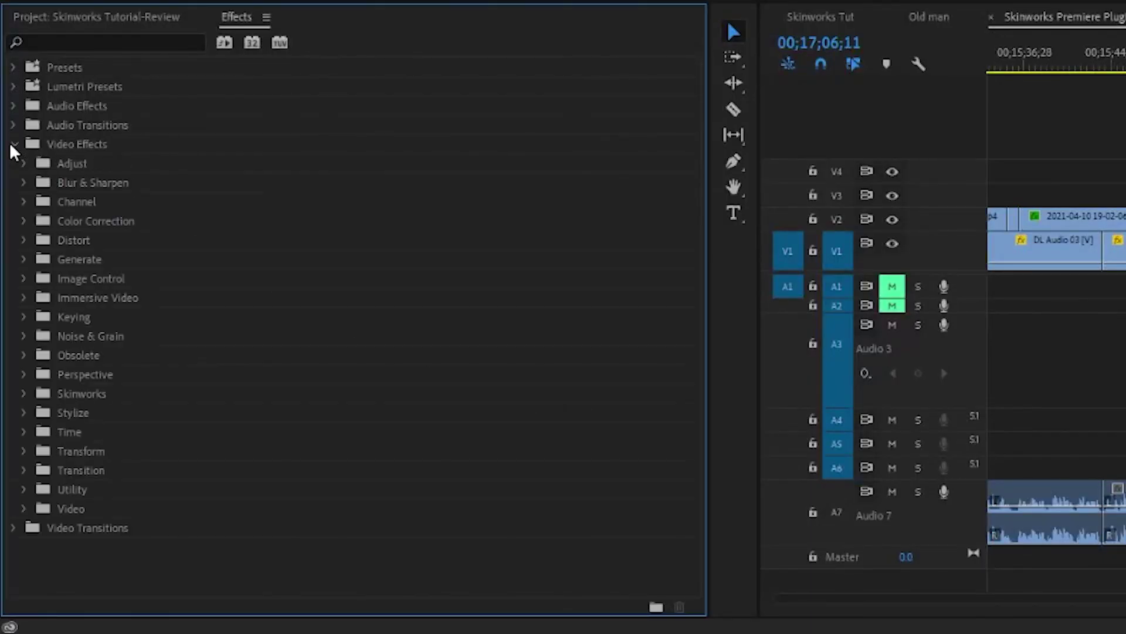
{"action": "left_click", "coordinate": [25, 395]}
{"action": "left_click", "coordinate": [25, 396]}
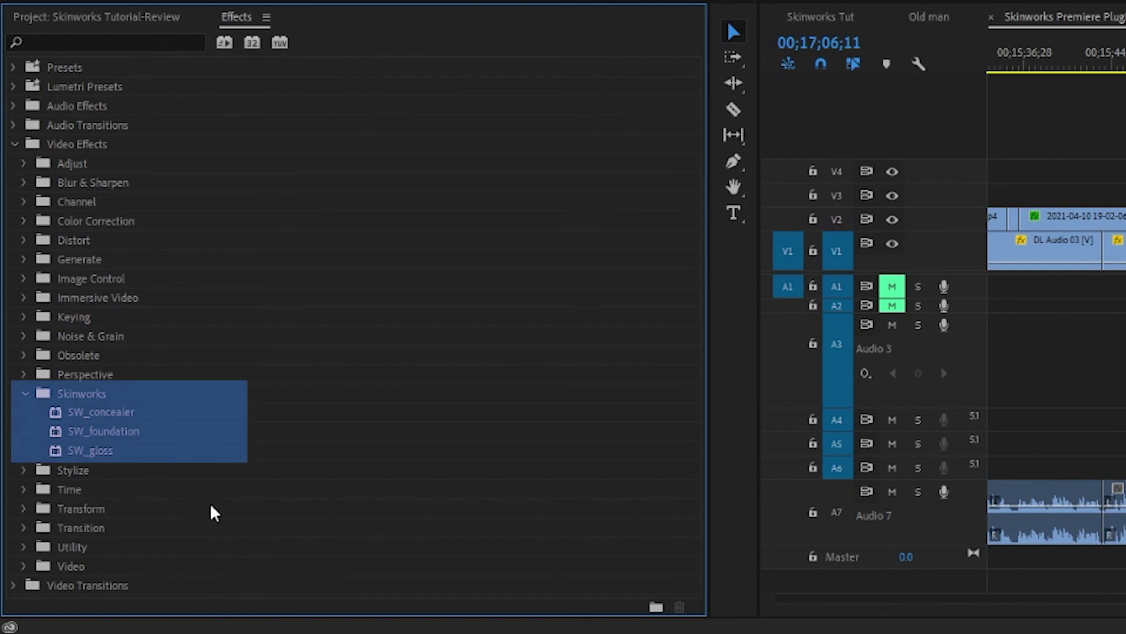